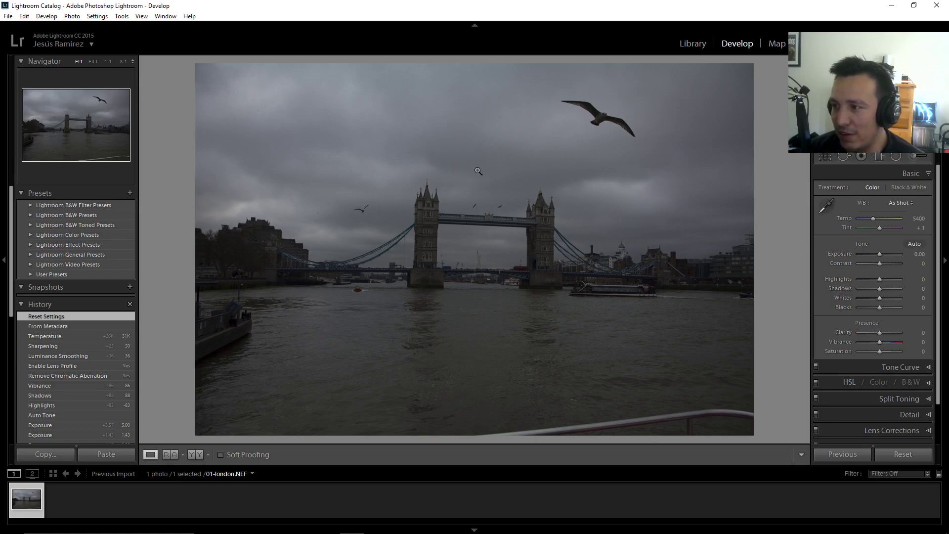
Apply Auto tone in the Basic panel to brighten the Tower Bridge photo.
{"action": "left_click", "coordinate": [914, 244]}
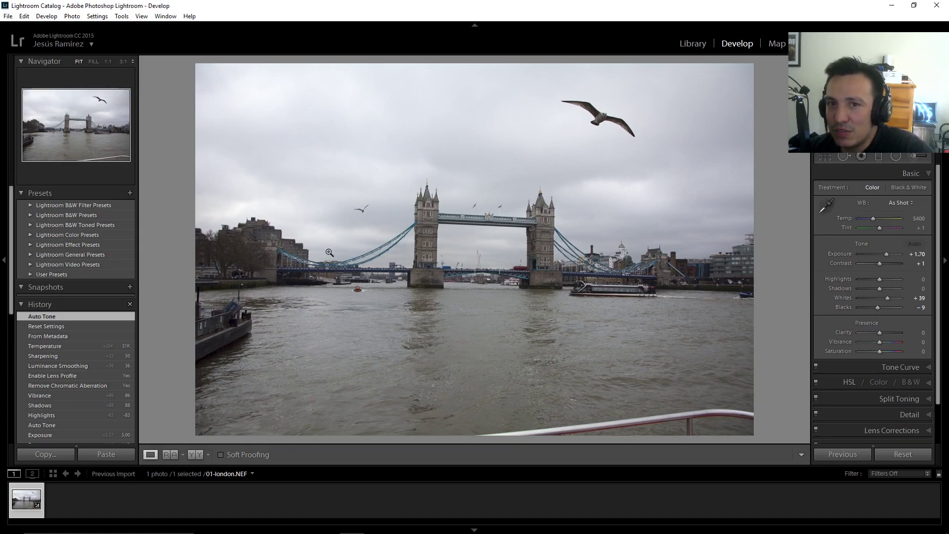
{"action": "left_click", "coordinate": [70, 17]}
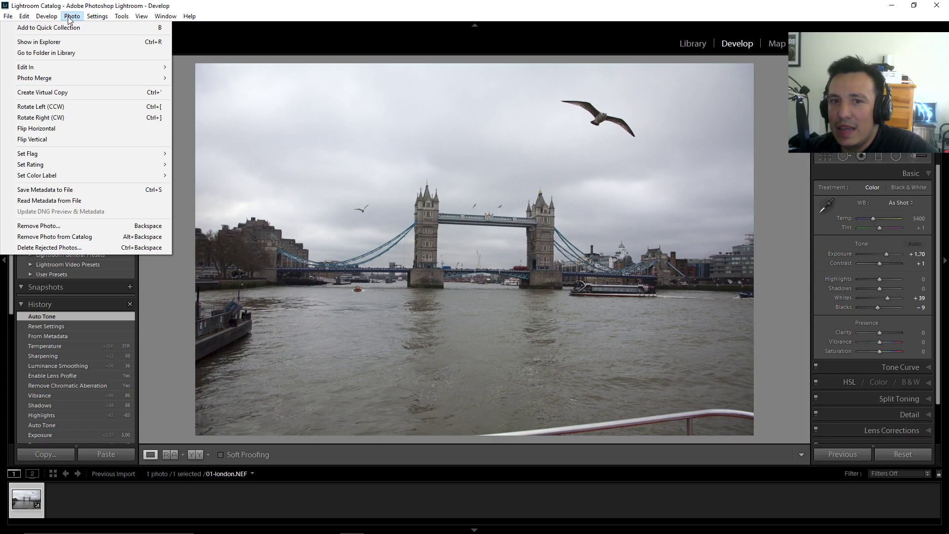
{"action": "left_click", "coordinate": [310, 68]}
Check the sky at full size, then send the photo to Photoshop with Ctrl+E.
{"action": "left_click", "coordinate": [314, 93]}
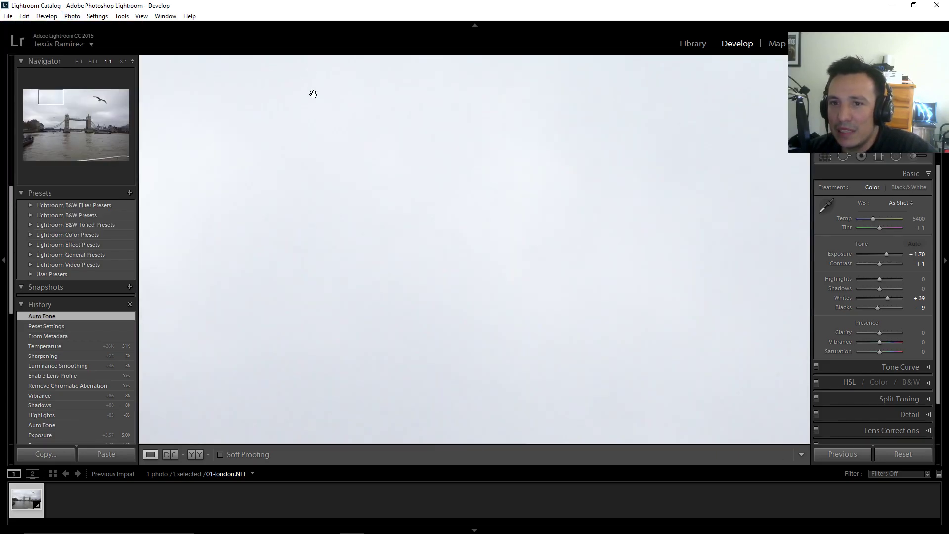
{"action": "left_click", "coordinate": [315, 95]}
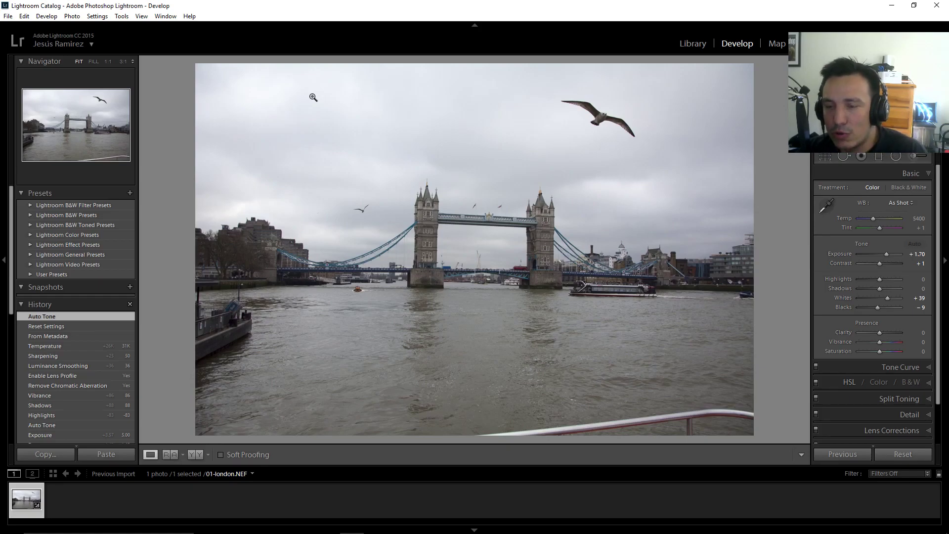
{"action": "key", "text": "ctrl+e"}
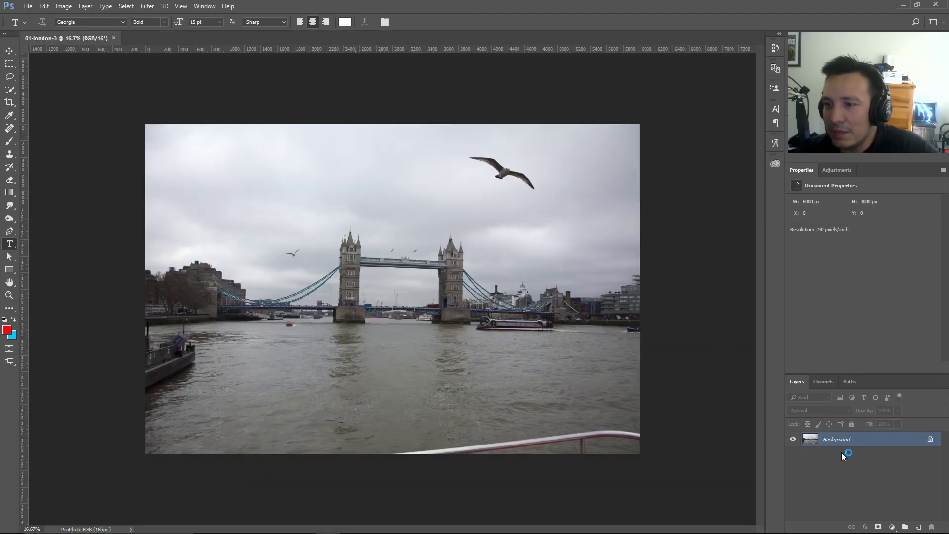
Apply a 47-pixel Gaussian Blur to the photo, then close and save it as 01-london-Edit.tif.
{"action": "left_click", "coordinate": [148, 6]}
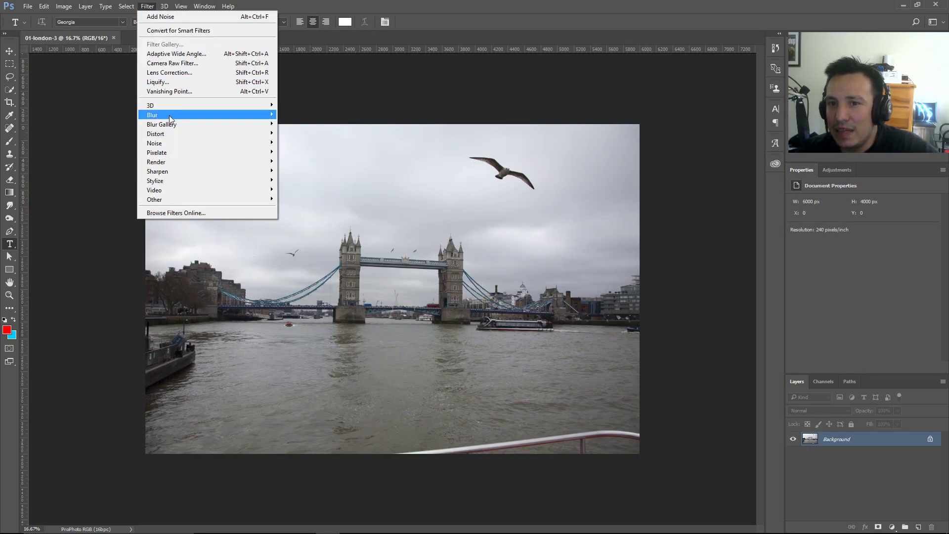
{"action": "mouse_move", "coordinate": [169, 117]}
{"action": "left_click", "coordinate": [107, 150]}
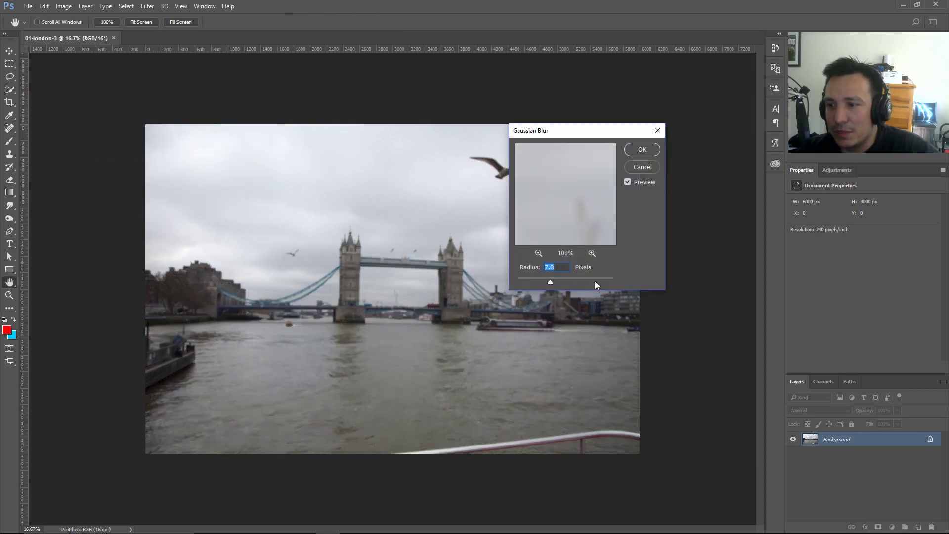
{"action": "left_click", "coordinate": [568, 282]}
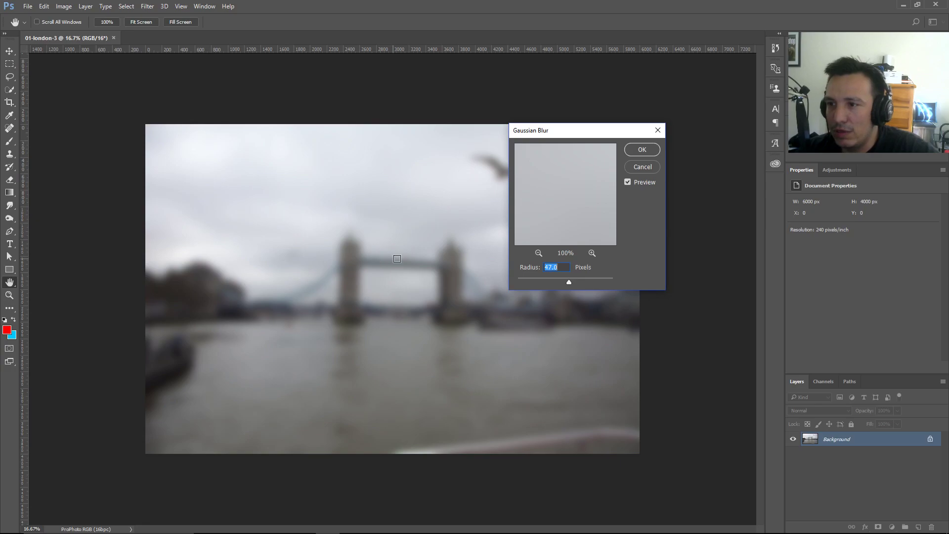
{"action": "left_click", "coordinate": [643, 149]}
{"action": "key", "text": "t"}
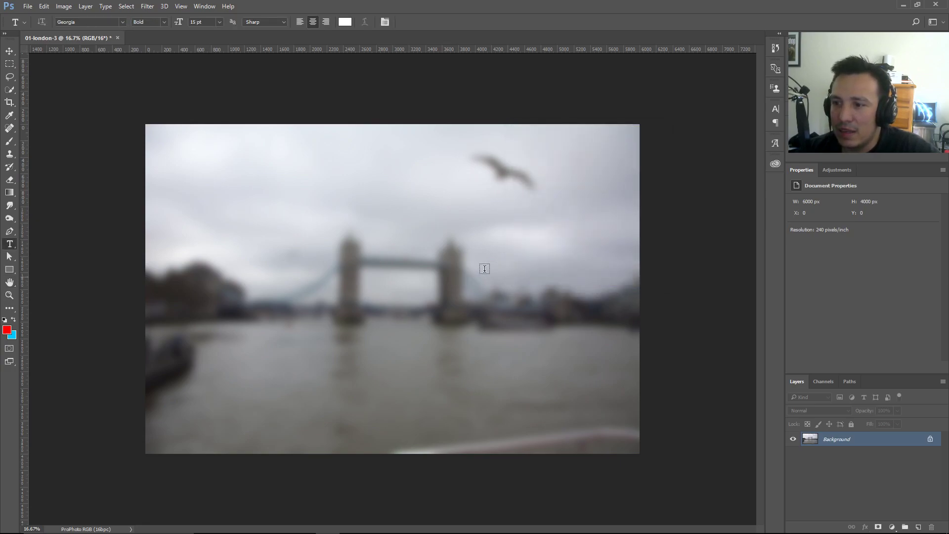
{"action": "left_click", "coordinate": [118, 39]}
{"action": "left_click", "coordinate": [441, 203]}
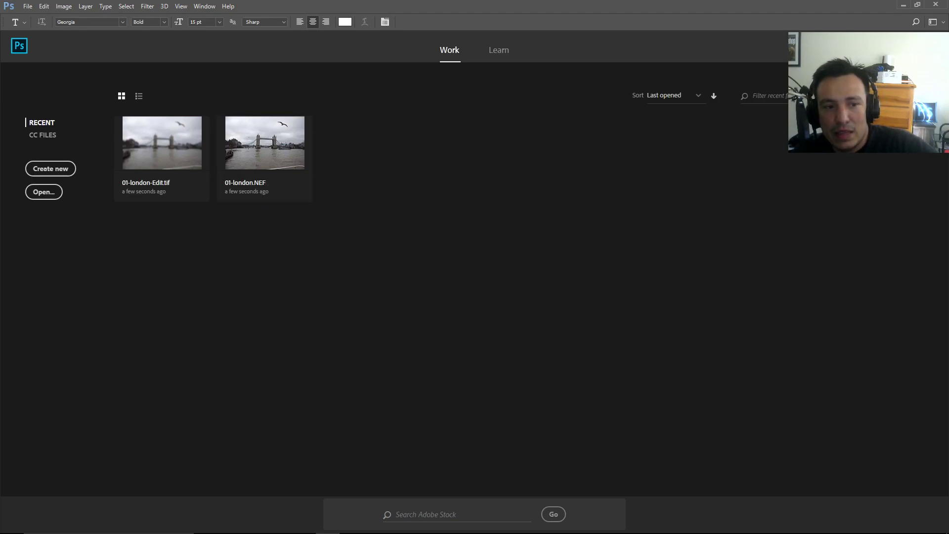
Compare the original raw photo with the blurred TIF copy in Lightroom's filmstrip.
{"action": "key", "text": "alt+Tab"}
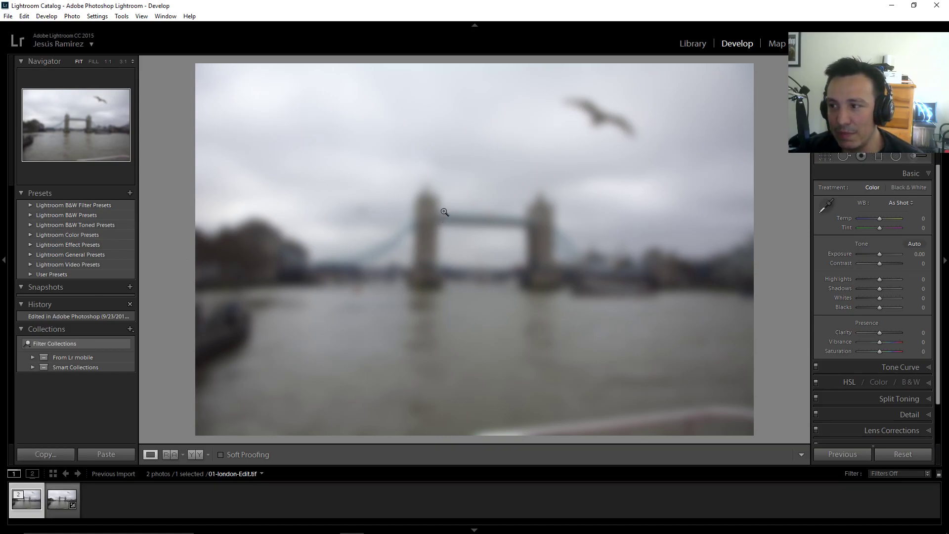
{"action": "left_click", "coordinate": [65, 490]}
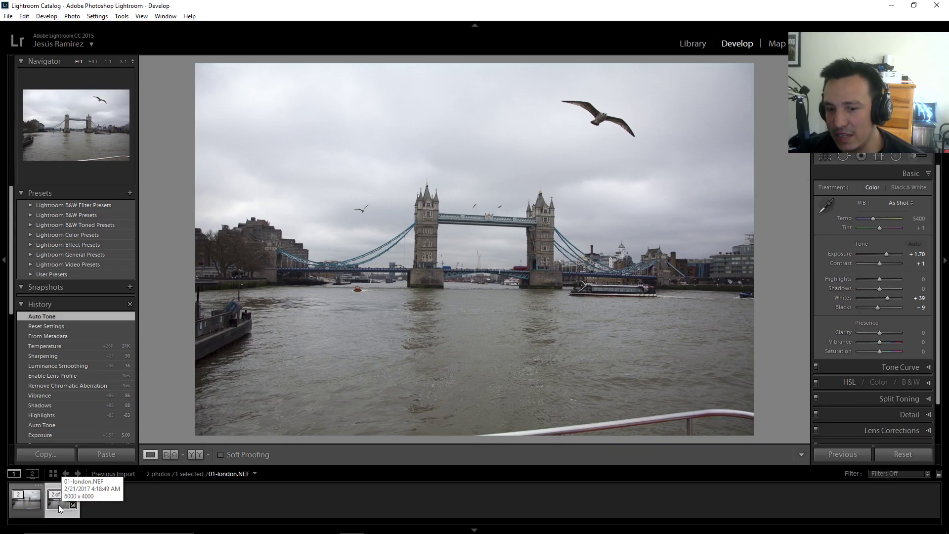
{"action": "left_click", "coordinate": [37, 508]}
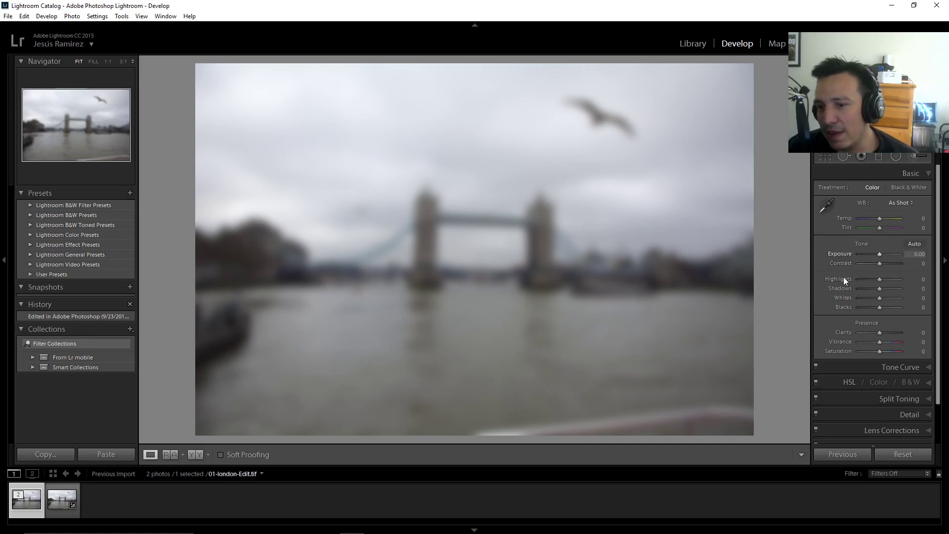
{"action": "left_click", "coordinate": [62, 499]}
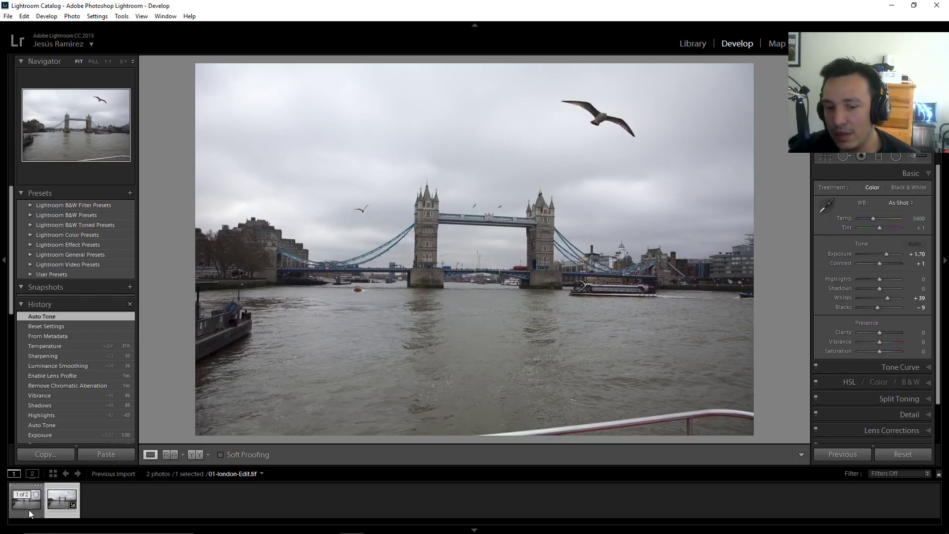
Remove the blurred 01-london-Edit.tif copy from the catalog, keeping the file on disk.
{"action": "left_click", "coordinate": [29, 514]}
{"action": "right_click", "coordinate": [31, 505]}
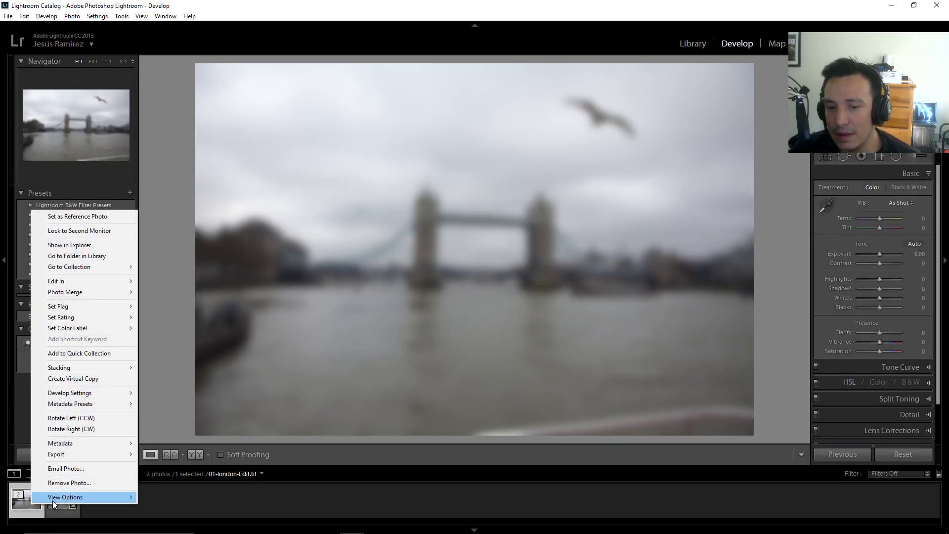
{"action": "left_click", "coordinate": [24, 510]}
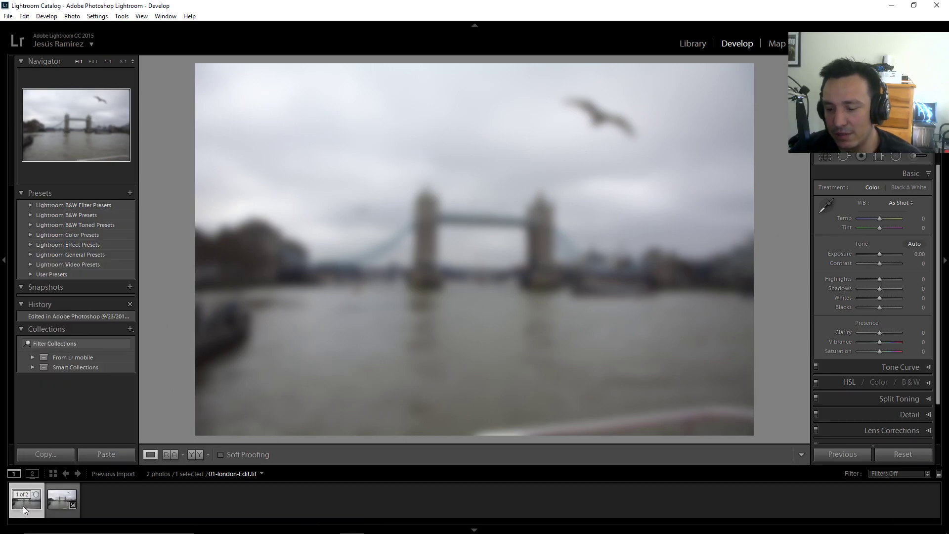
{"action": "key", "text": "Delete"}
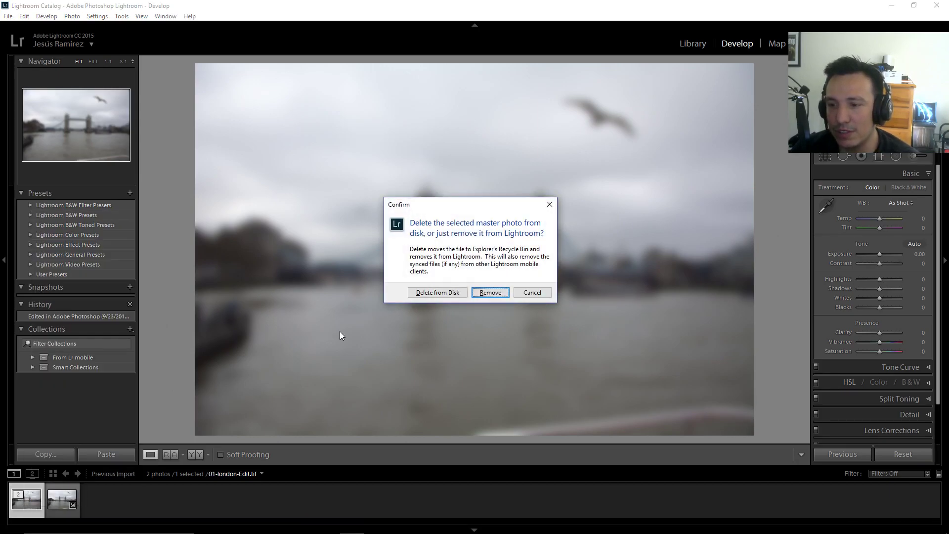
{"action": "left_click", "coordinate": [474, 293]}
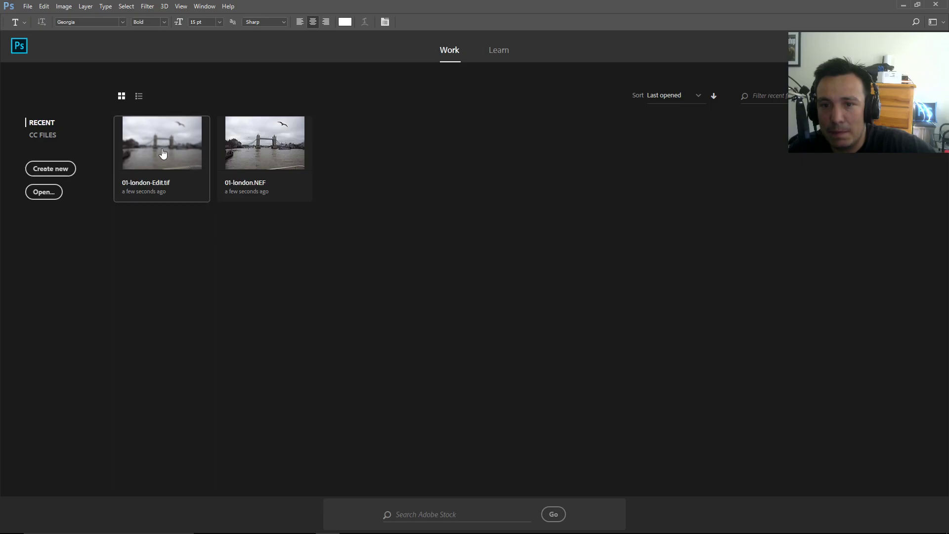
Create a document from the Poster with Instructions template, then browse the Photo and Print presets.
{"action": "left_click", "coordinate": [54, 169]}
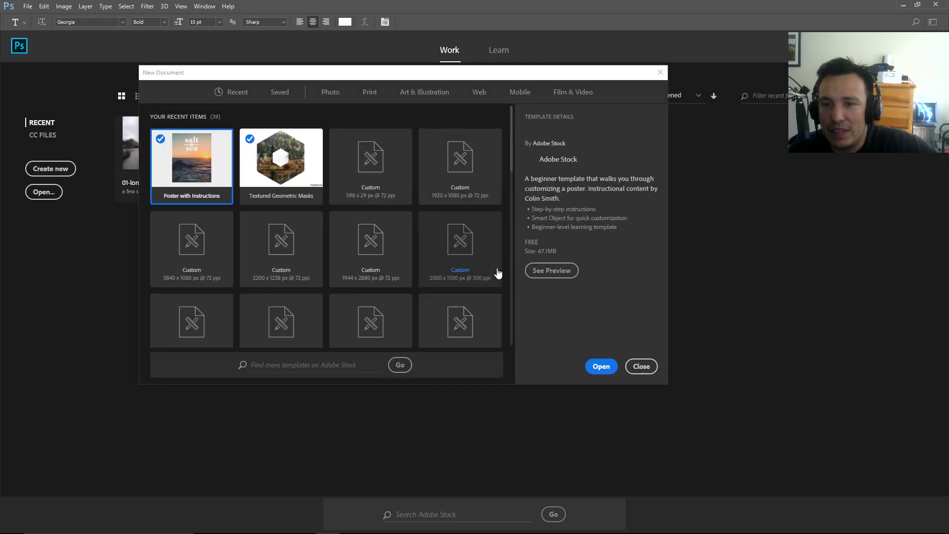
{"action": "double_click", "coordinate": [215, 165]}
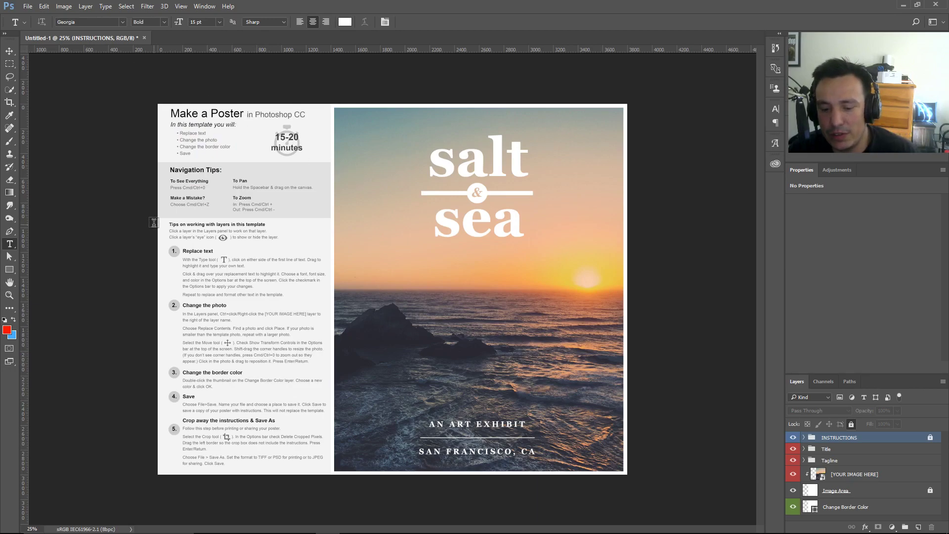
{"action": "key", "text": "ctrl+n"}
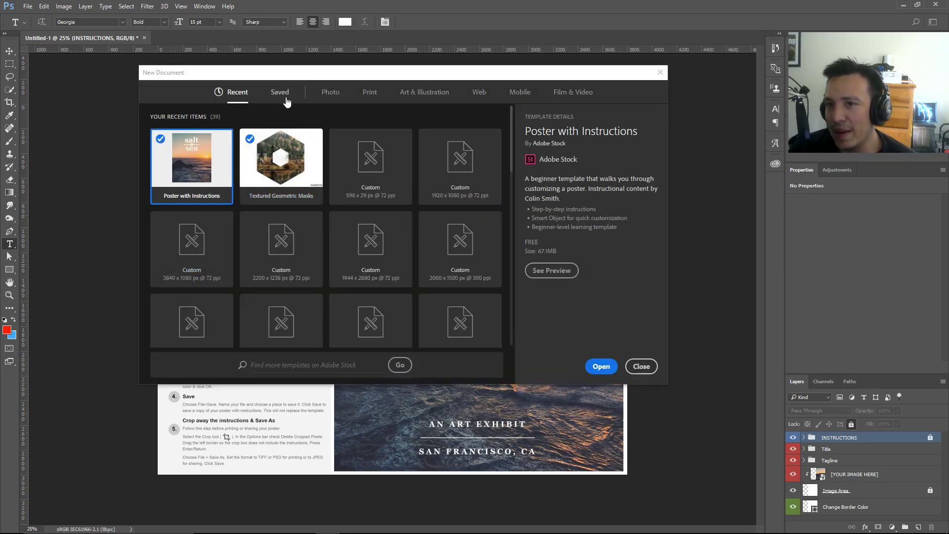
{"action": "left_click", "coordinate": [331, 93]}
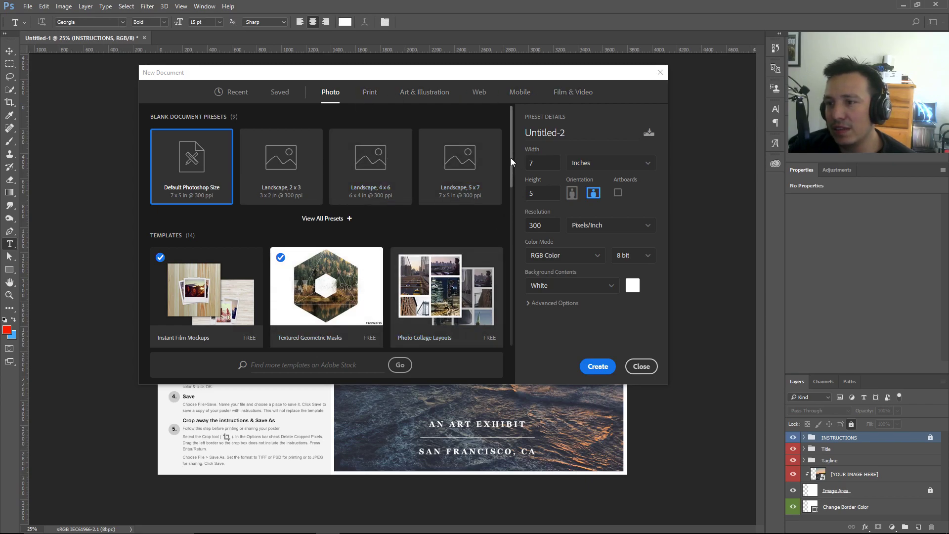
{"action": "left_click_drag", "start_coordinate": [511, 159], "coordinate": [514, 227]}
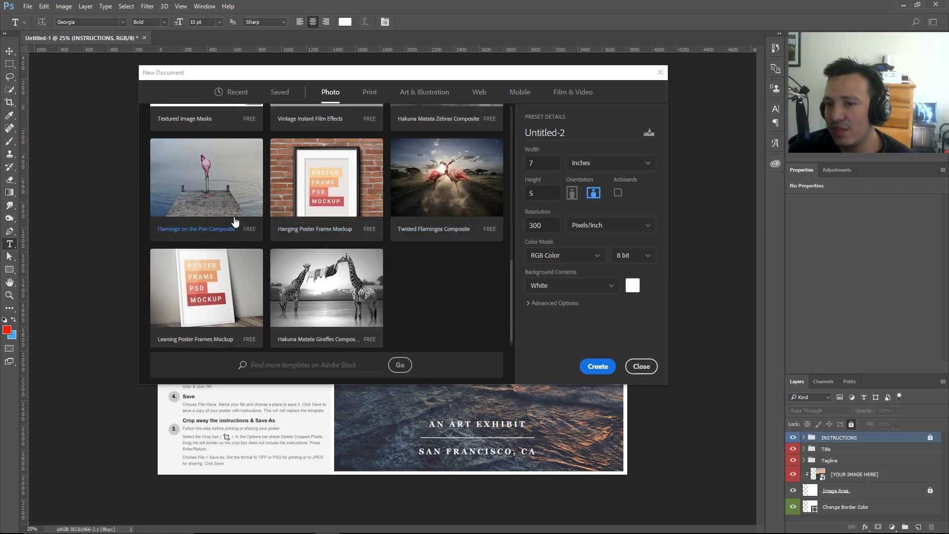
{"action": "scroll", "coordinate": [277, 218], "scroll_direction": "up", "scroll_amount": 5}
{"action": "scroll", "coordinate": [240, 222], "scroll_direction": "down", "scroll_amount": 5}
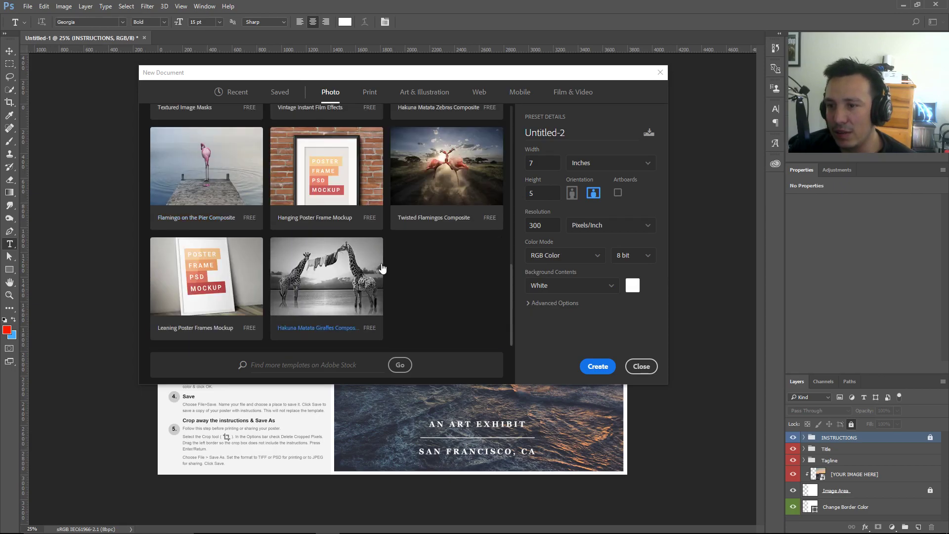
{"action": "left_click_drag", "start_coordinate": [510, 307], "coordinate": [520, 146]}
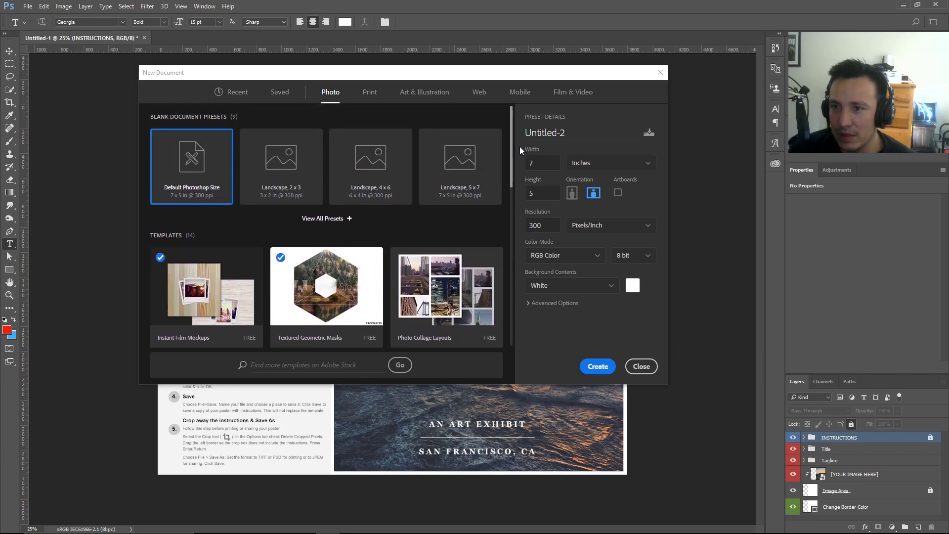
{"action": "left_click", "coordinate": [362, 91]}
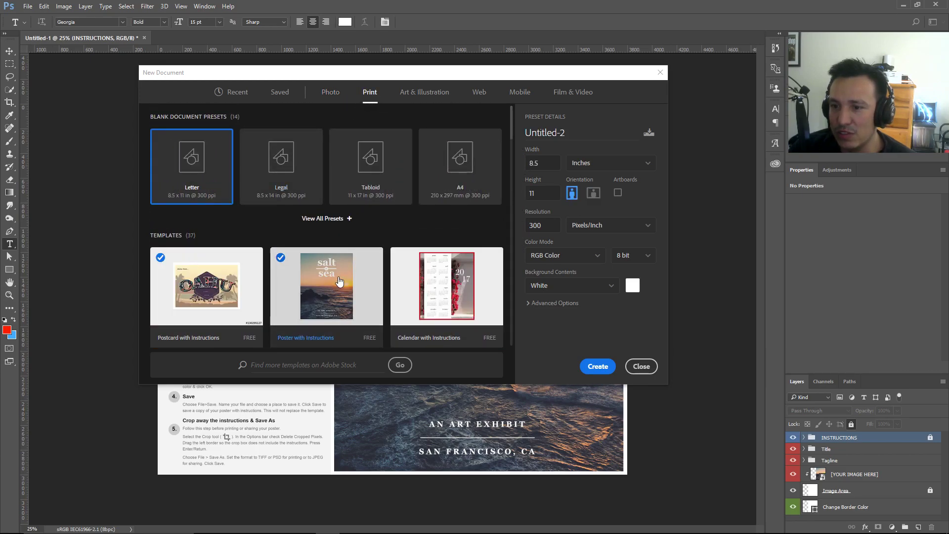
{"action": "left_click", "coordinate": [641, 368]}
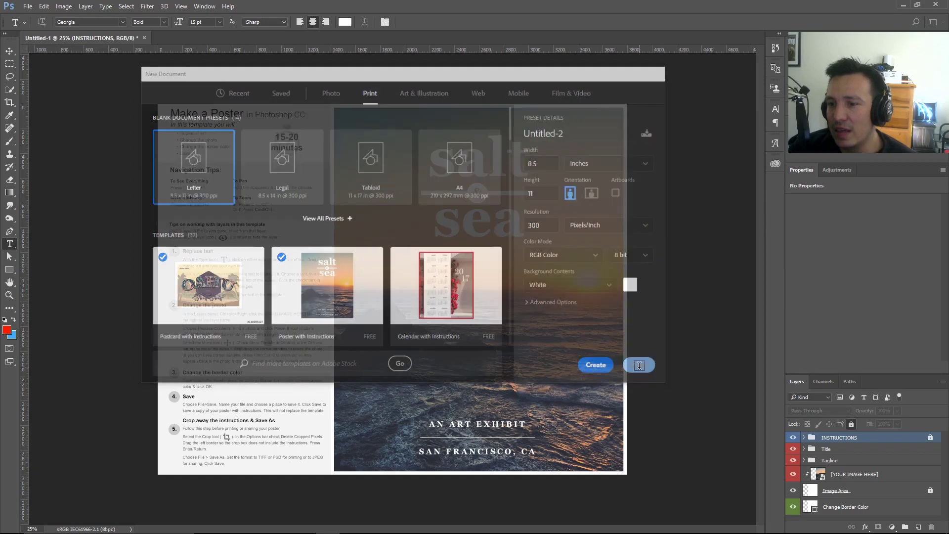
Crop away the left instructions panel, then select the Image Area and Change Border Color layers.
{"action": "left_click", "coordinate": [9, 102]}
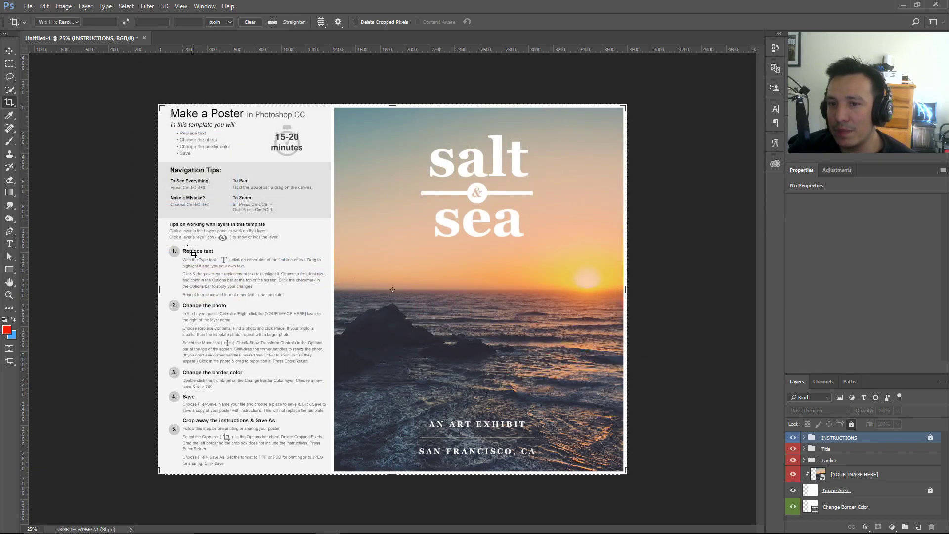
{"action": "left_click_drag", "start_coordinate": [158, 290], "coordinate": [244, 278]}
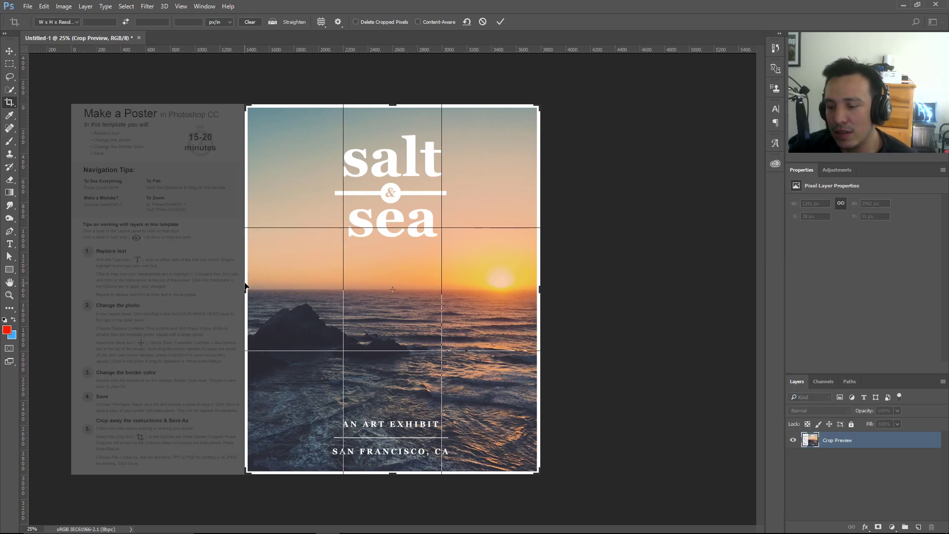
{"action": "key", "text": "Return"}
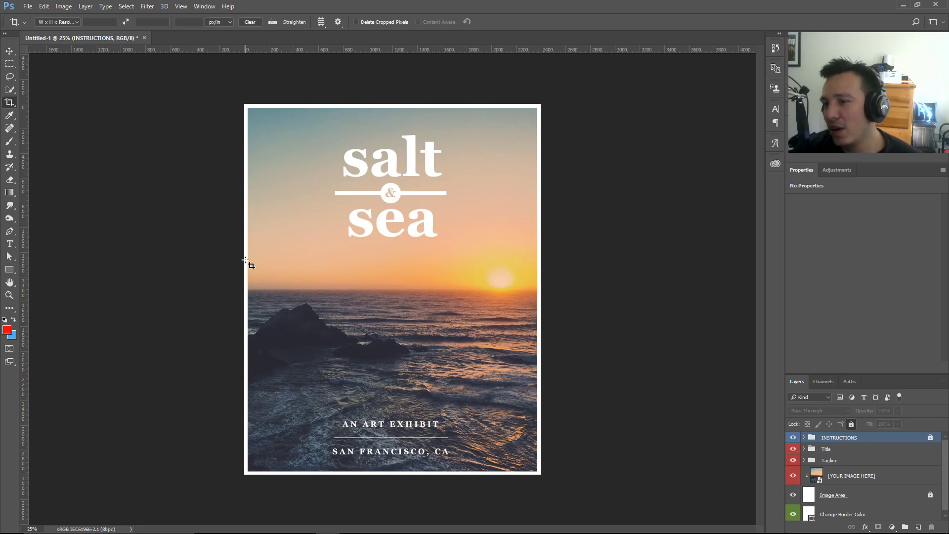
{"action": "left_click", "coordinate": [863, 500]}
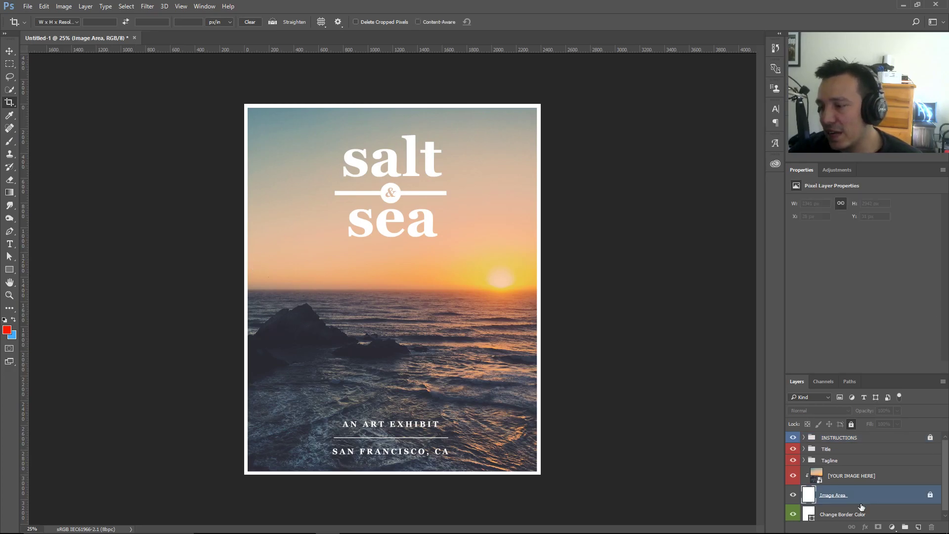
{"action": "left_click", "coordinate": [855, 516], "text": "shift"}
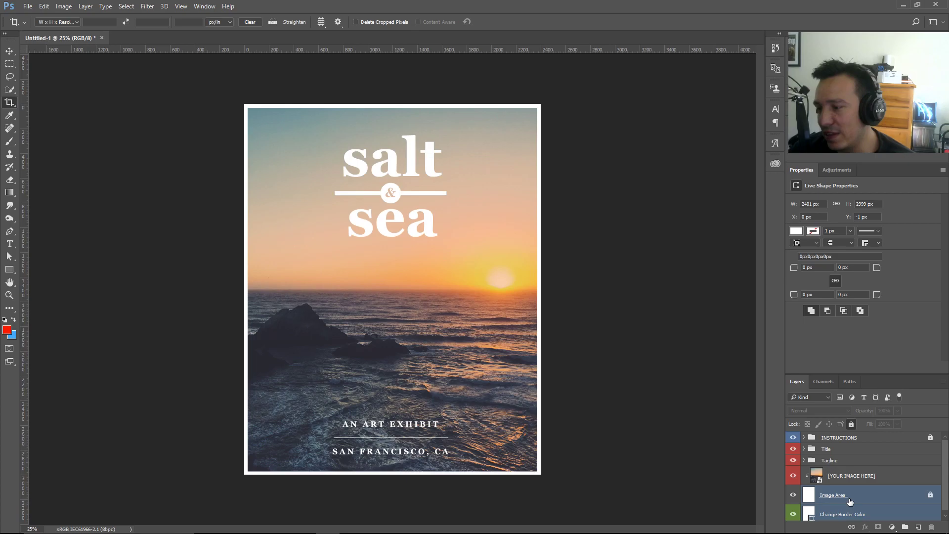
Delete the [YOUR IMAGE HERE], Image Area and Change Border Color layers.
{"action": "left_click", "coordinate": [837, 503]}
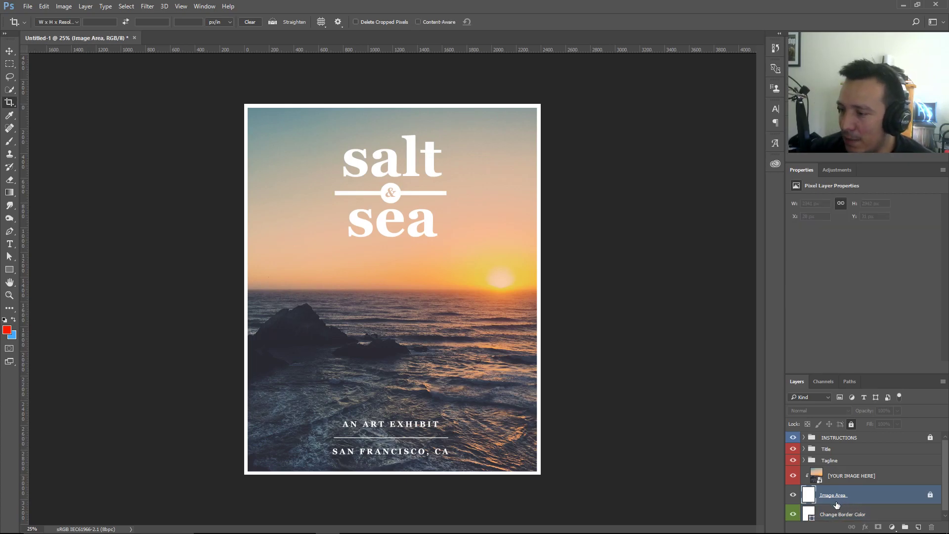
{"action": "left_click", "coordinate": [842, 483], "text": "shift"}
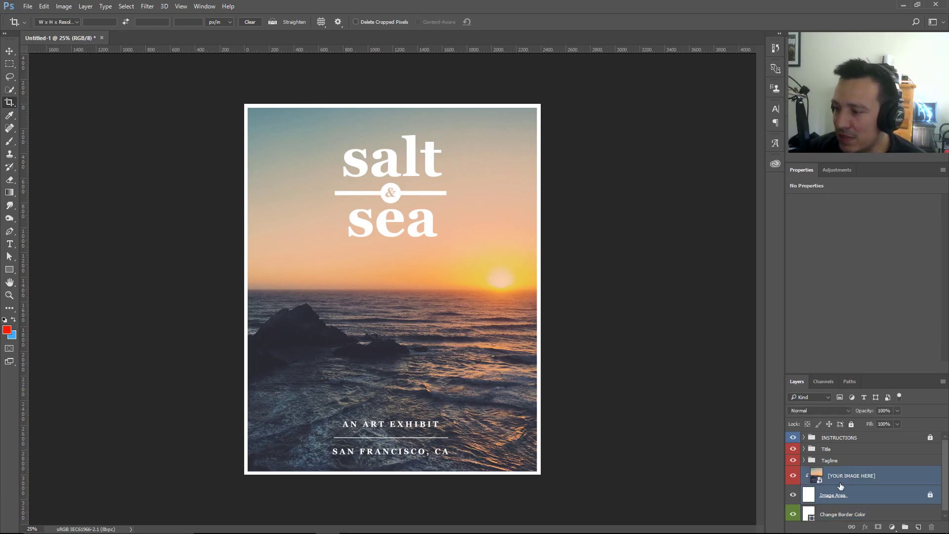
{"action": "right_click", "coordinate": [900, 477]}
{"action": "left_click", "coordinate": [722, 254]}
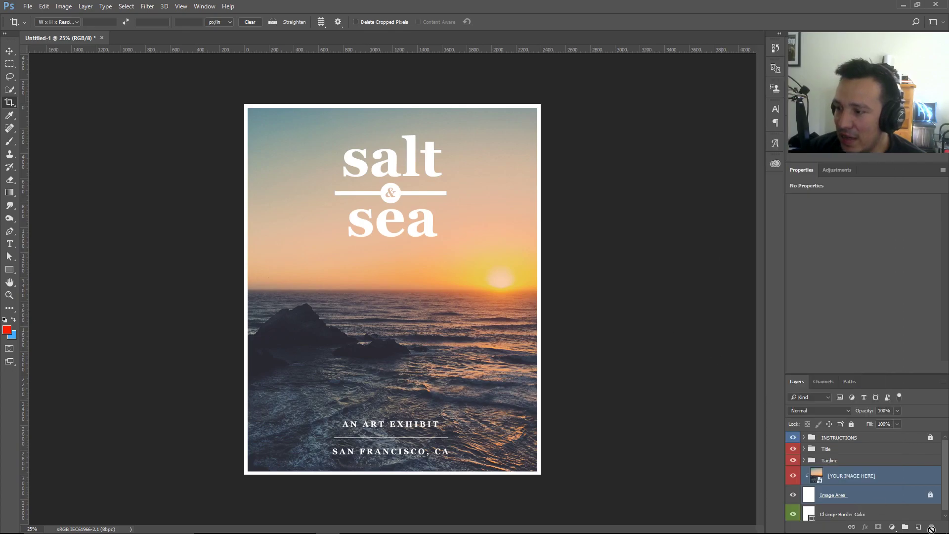
{"action": "left_click", "coordinate": [869, 490]}
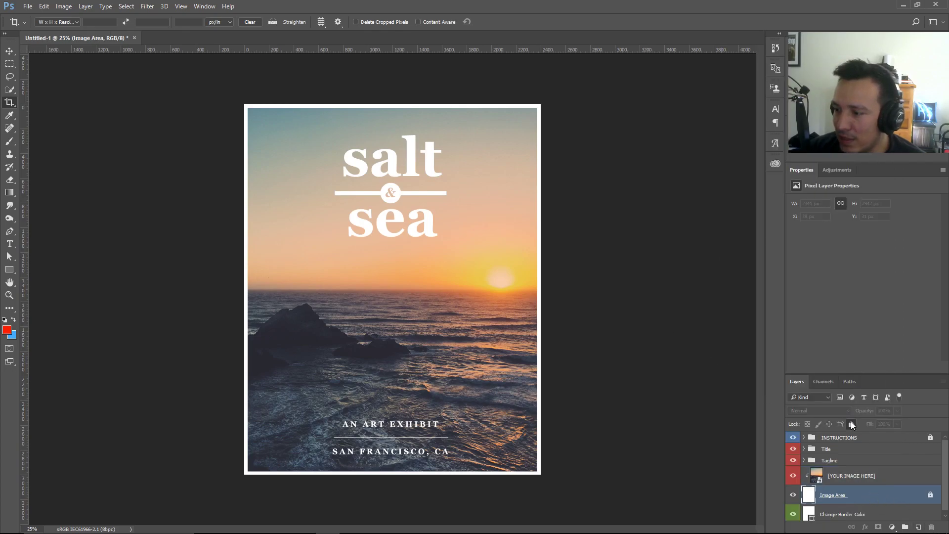
{"action": "left_click", "coordinate": [889, 476], "text": "shift"}
{"action": "key", "text": "Delete"}
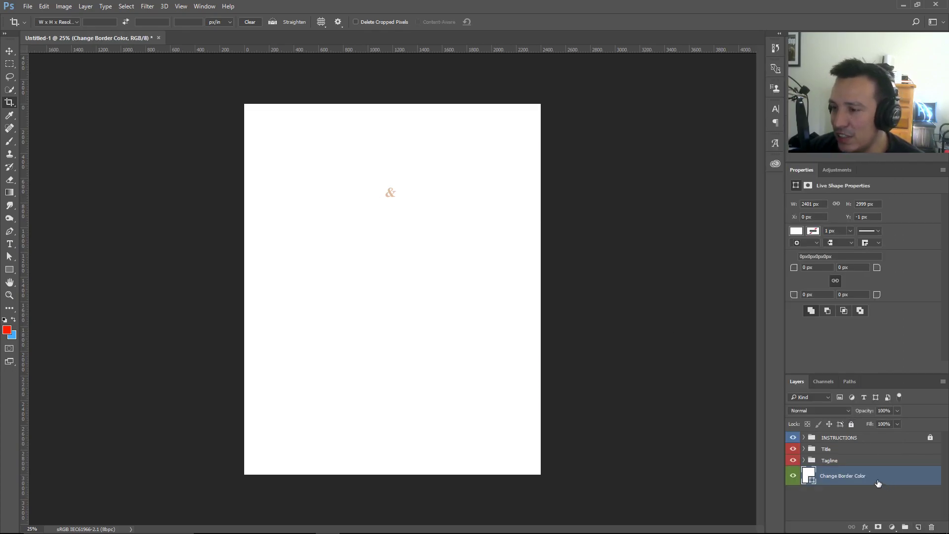
{"action": "left_click_drag", "start_coordinate": [875, 482], "coordinate": [932, 526]}
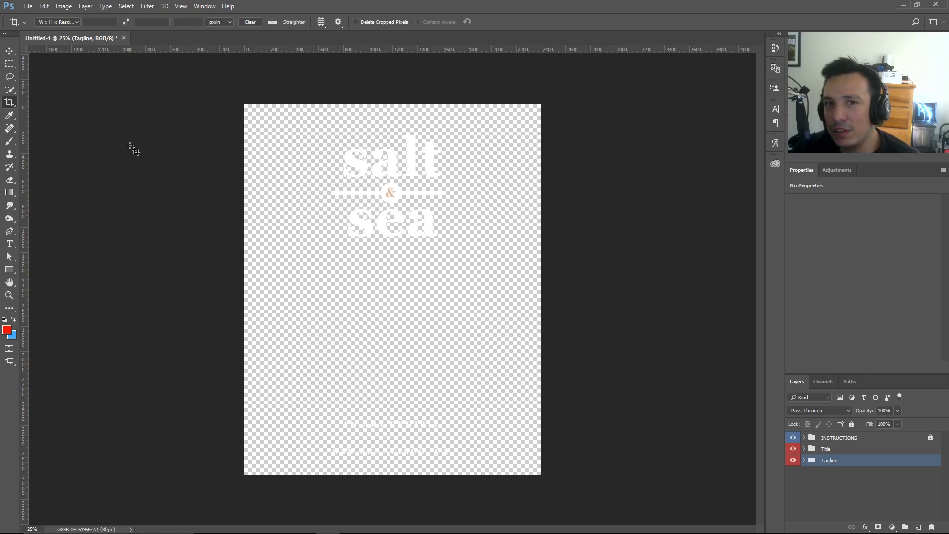
Place 01-london.NEF as a linked layer, accepting the Camera Raw settings unchanged.
{"action": "left_click", "coordinate": [28, 6]}
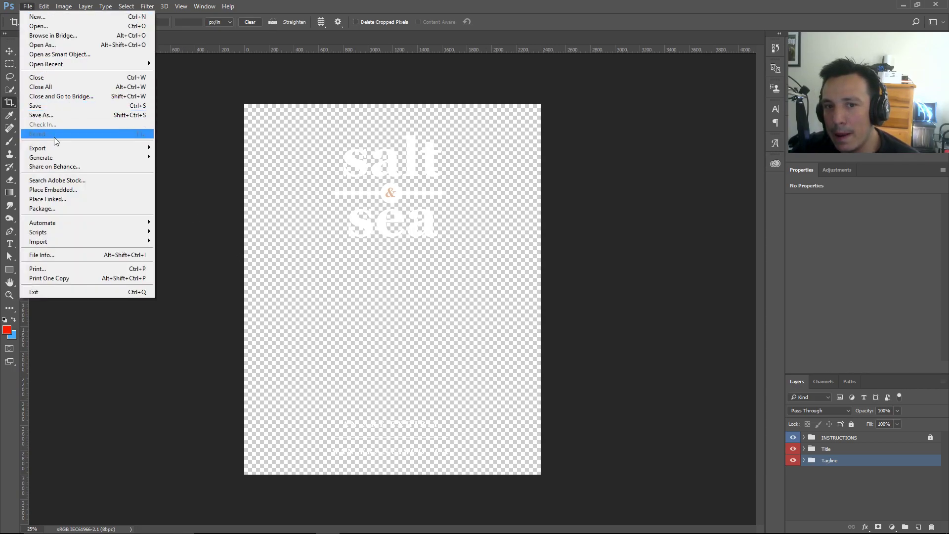
{"action": "left_click", "coordinate": [70, 198]}
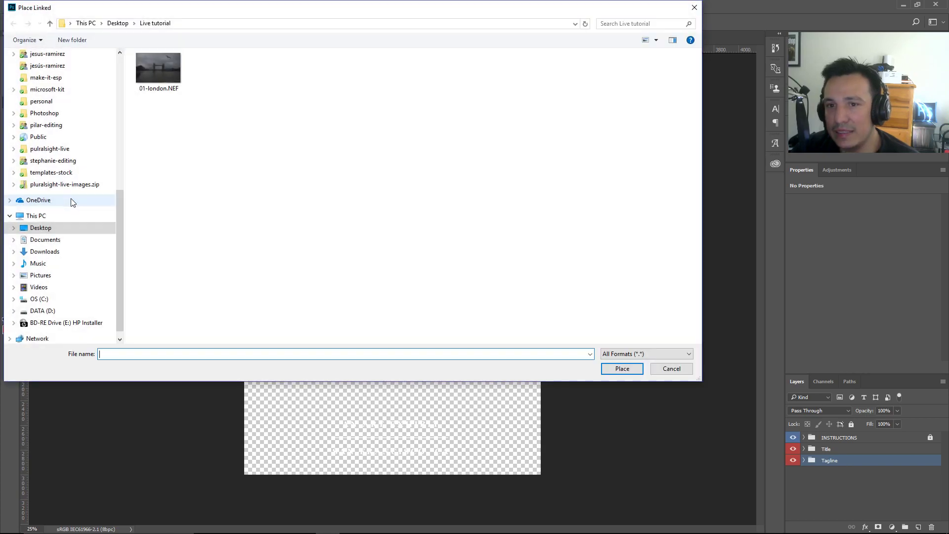
{"action": "left_click", "coordinate": [157, 74]}
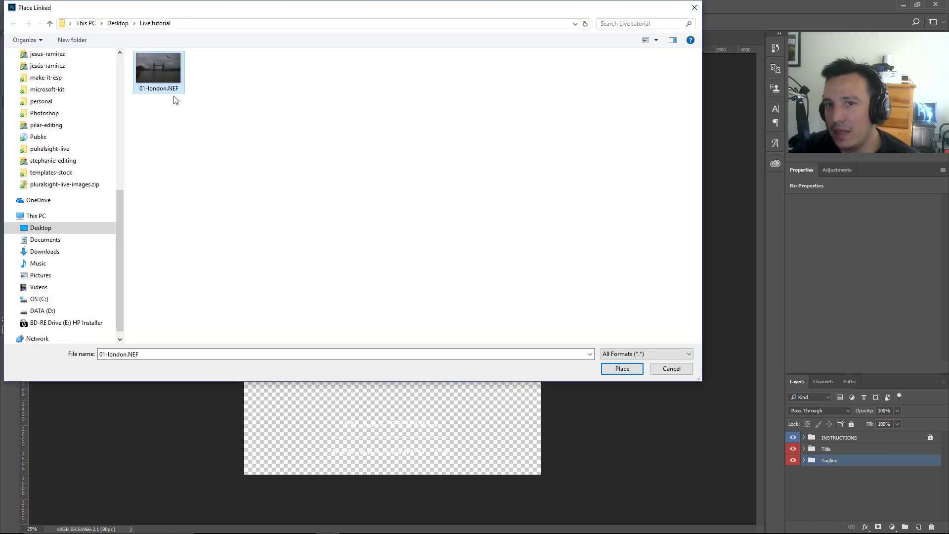
{"action": "left_click", "coordinate": [622, 369]}
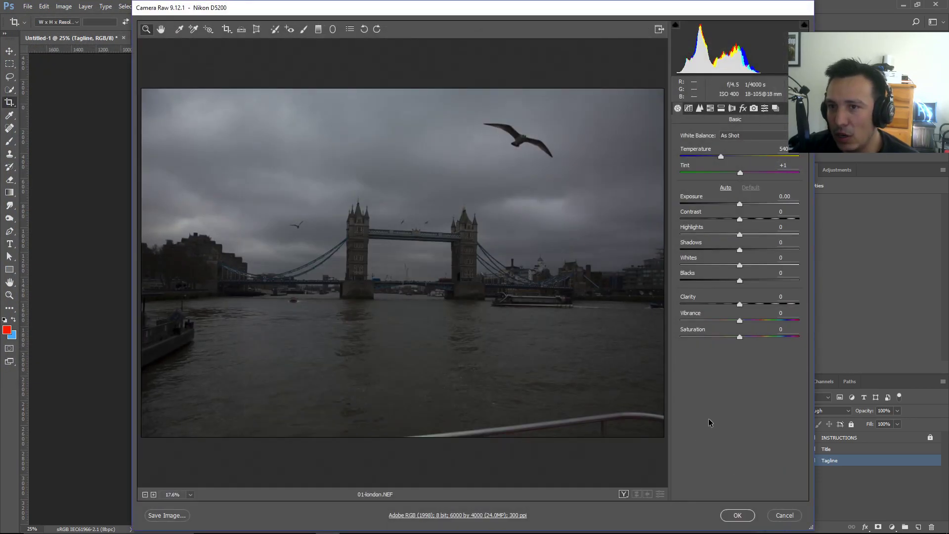
{"action": "left_click", "coordinate": [735, 514]}
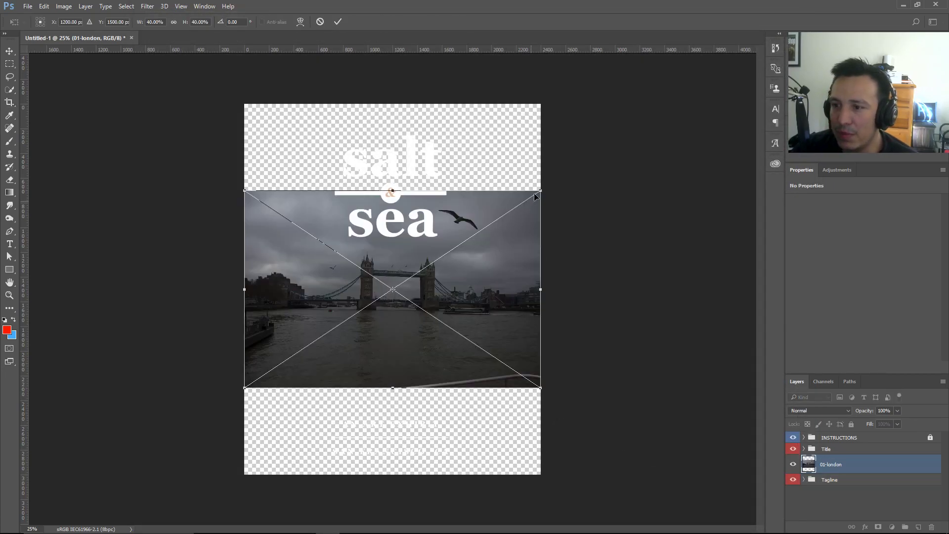
Scale the photo to about 83%, shift it left to frame the bridge, and move it below Tagline.
{"action": "left_click_drag", "start_coordinate": [541, 191], "coordinate": [701, 84]}
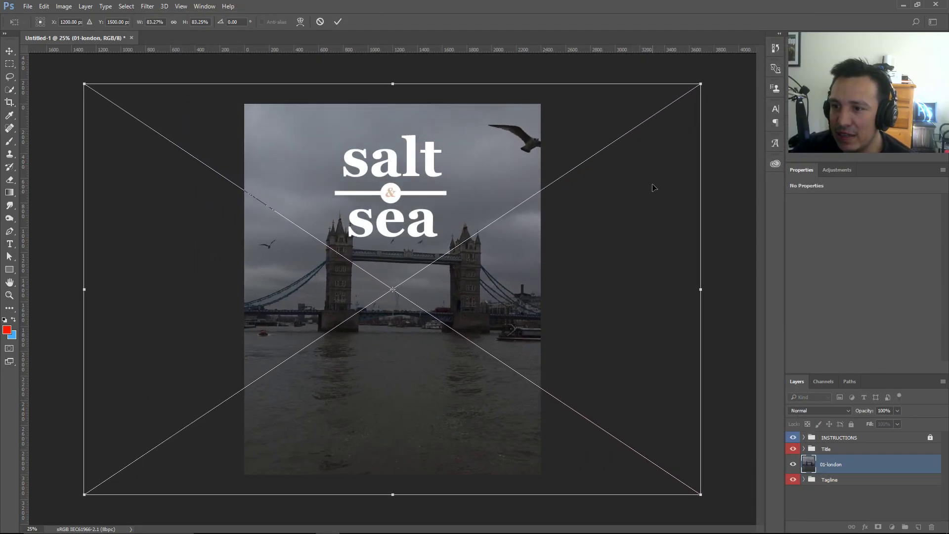
{"action": "left_click_drag", "start_coordinate": [654, 187], "coordinate": [609, 197]}
{"action": "key", "text": "Return"}
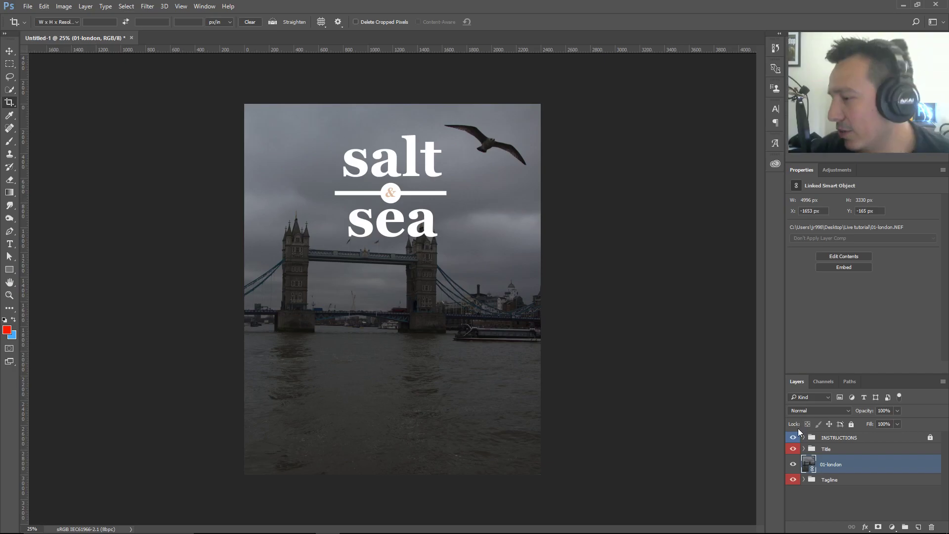
{"action": "left_click_drag", "start_coordinate": [815, 465], "coordinate": [817, 495]}
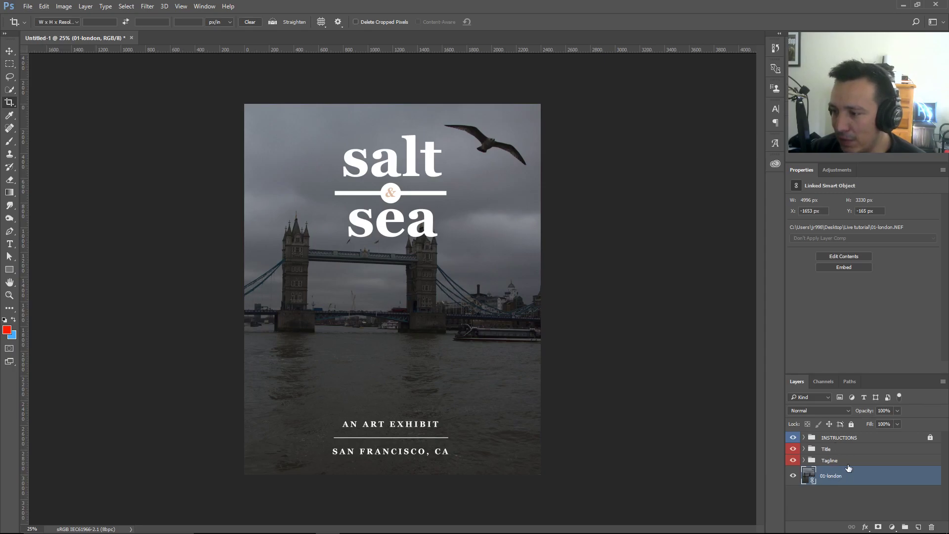
Replace the tagline line 'SAN FRANCISCO, CA' with 'London' and commit the text.
{"action": "key", "text": "t"}
{"action": "double_click", "coordinate": [380, 452]}
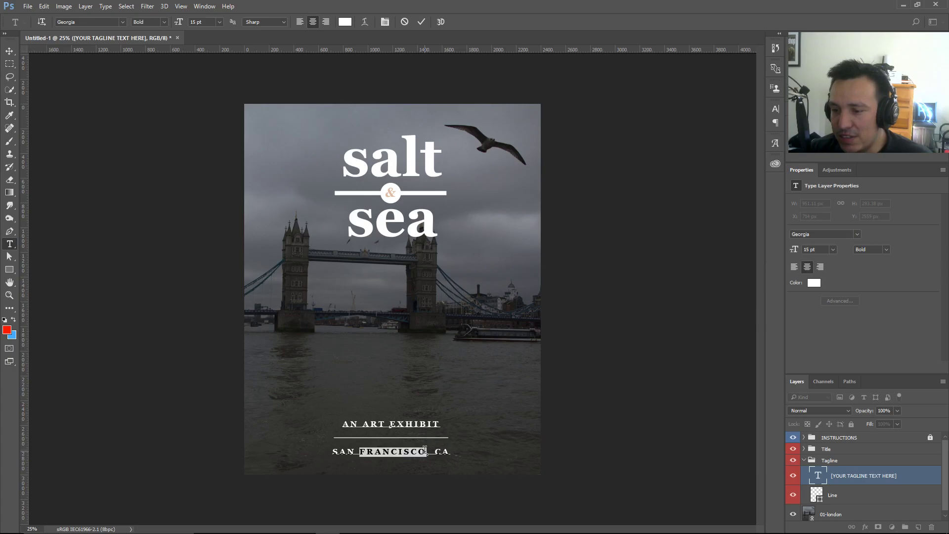
{"action": "triple_click", "coordinate": [425, 451]}
{"action": "type", "text": "Lon"}
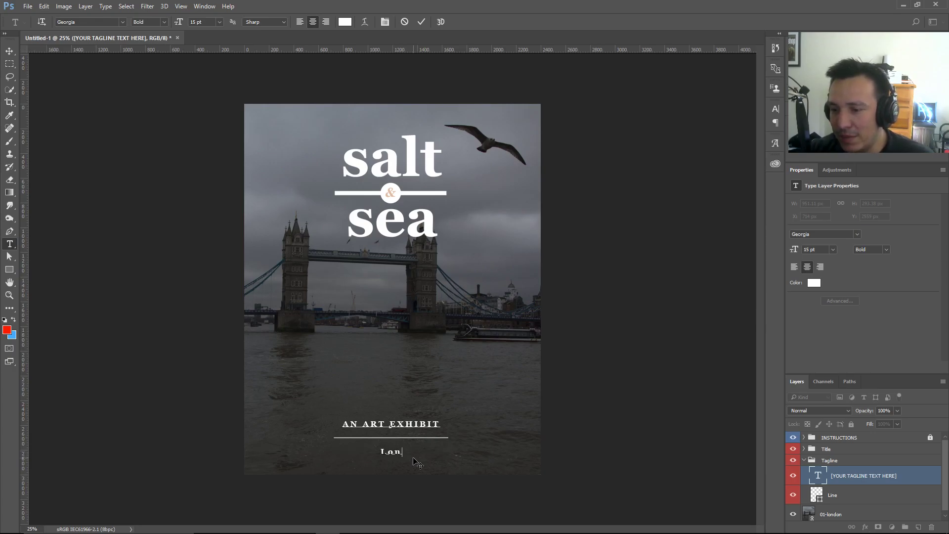
{"action": "type", "text": "don"}
{"action": "key", "text": "ctrl+Return"}
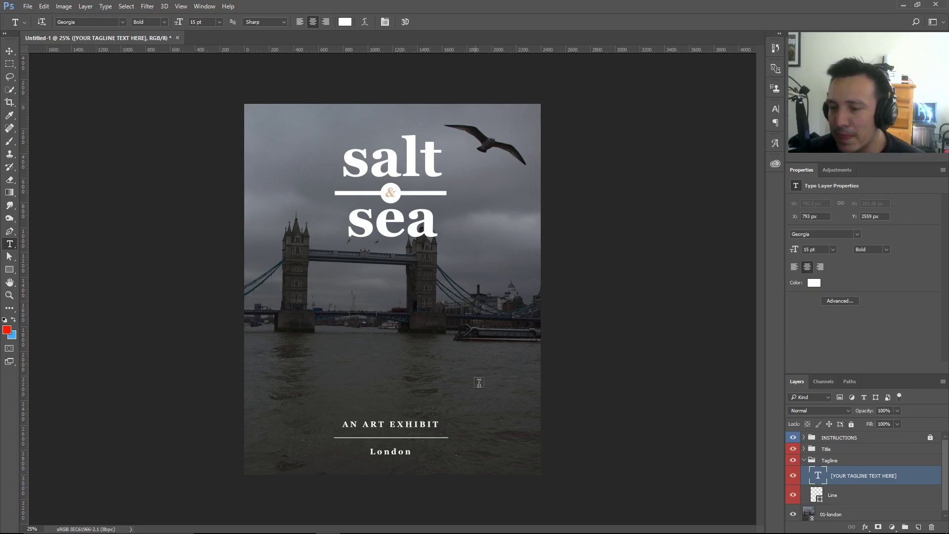
{"action": "left_click", "coordinate": [825, 515]}
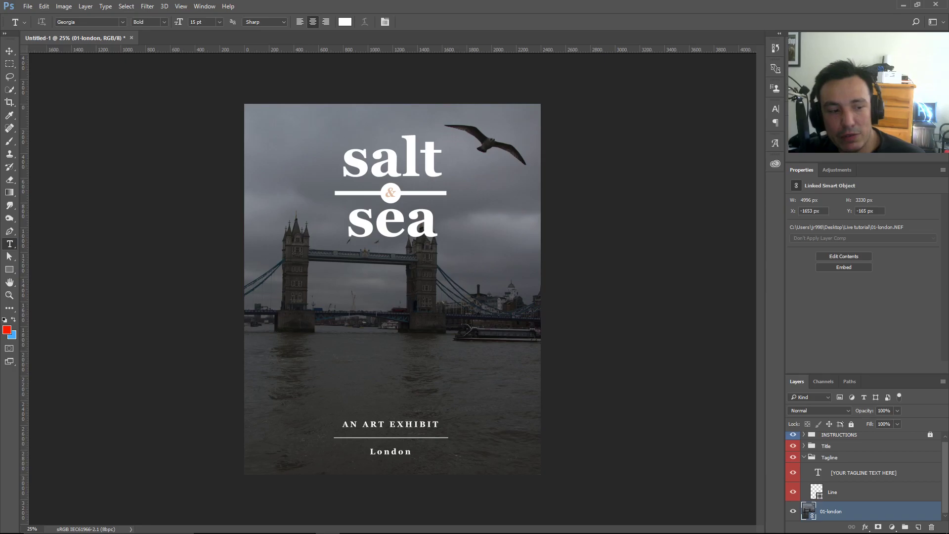
Drag the London photo's Exposure slider to +5.00 in Lightroom's Develop module.
{"action": "key", "text": "alt+Tab"}
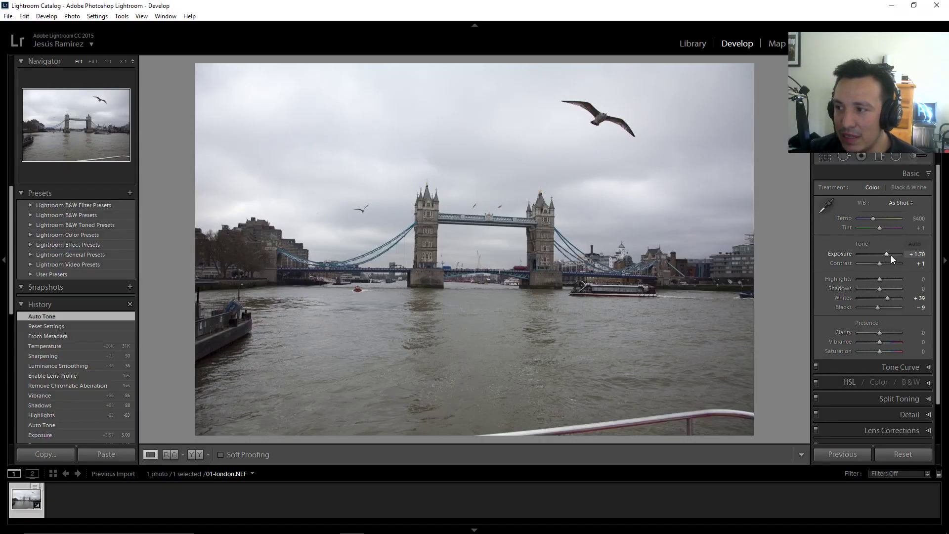
{"action": "left_click_drag", "start_coordinate": [886, 253], "coordinate": [902, 254]}
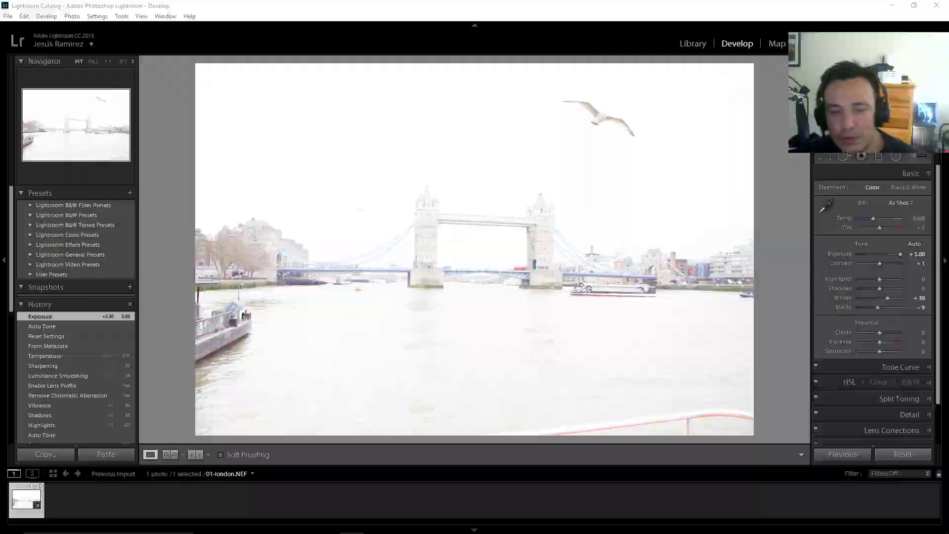
{"action": "key", "text": "alt+Tab"}
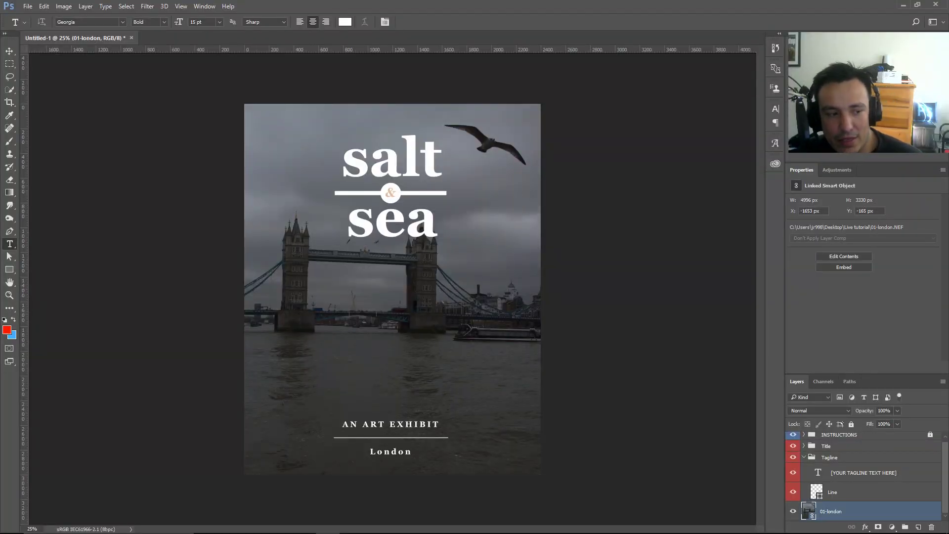
{"action": "key", "text": "alt+Tab"}
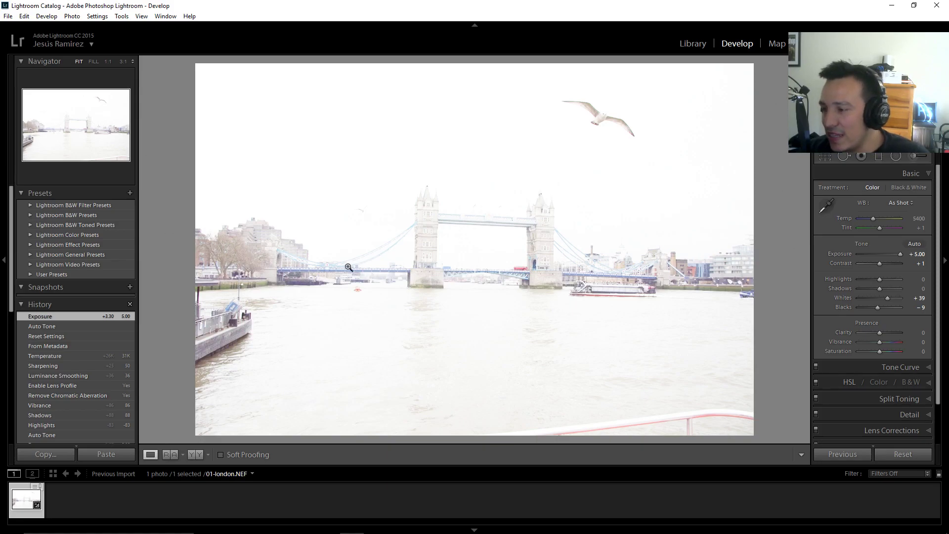
Save the metadata with Ctrl+S, choose Overwrite Settings, and return to Photoshop.
{"action": "key", "text": "ctrl+s"}
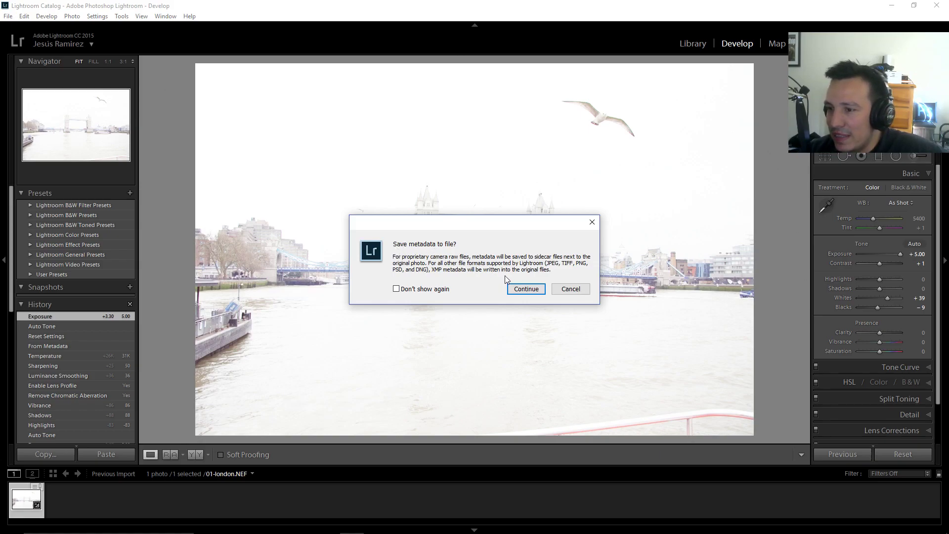
{"action": "left_click", "coordinate": [524, 291]}
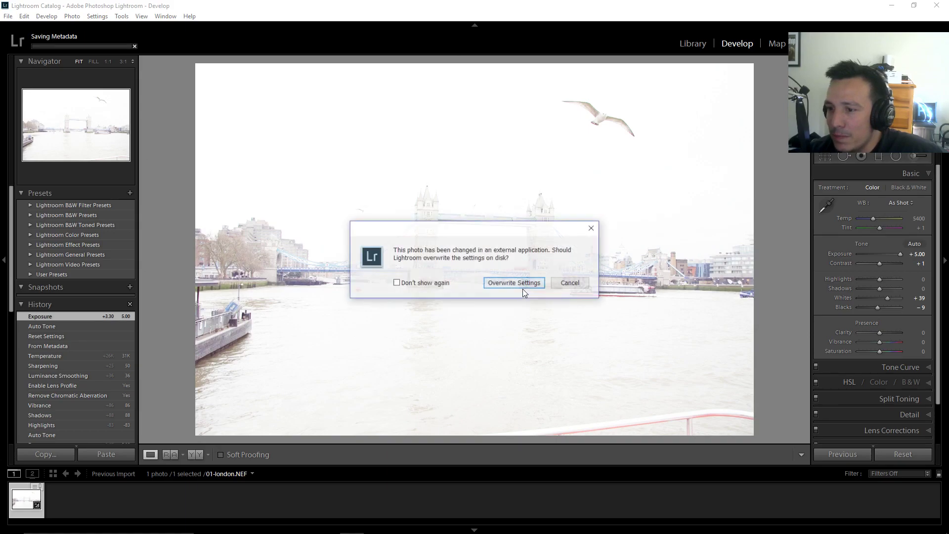
{"action": "left_click", "coordinate": [523, 290]}
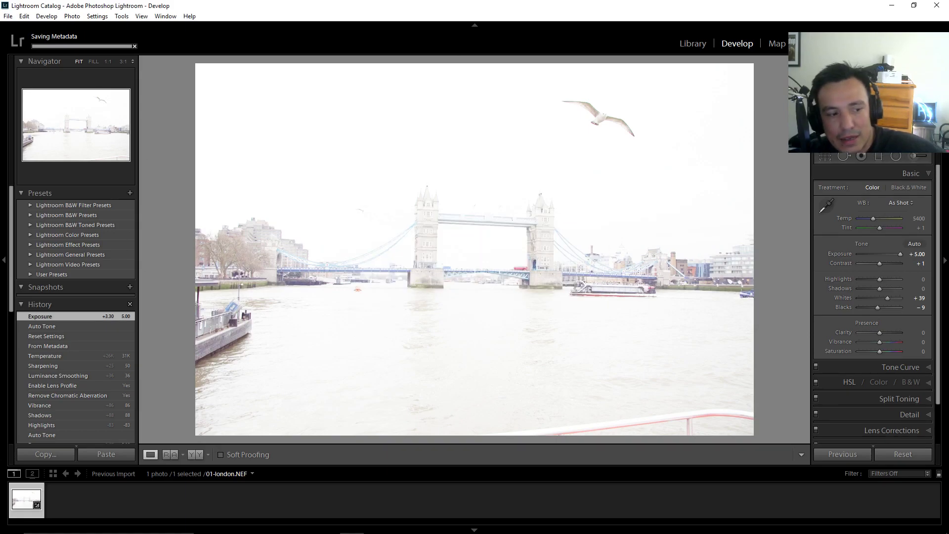
{"action": "key", "text": "alt+Tab"}
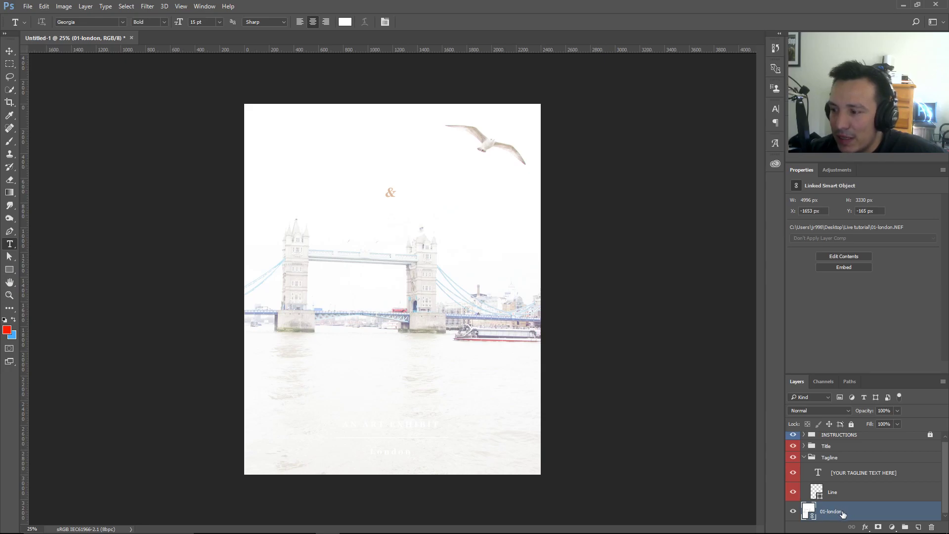
{"action": "double_click", "coordinate": [868, 516]}
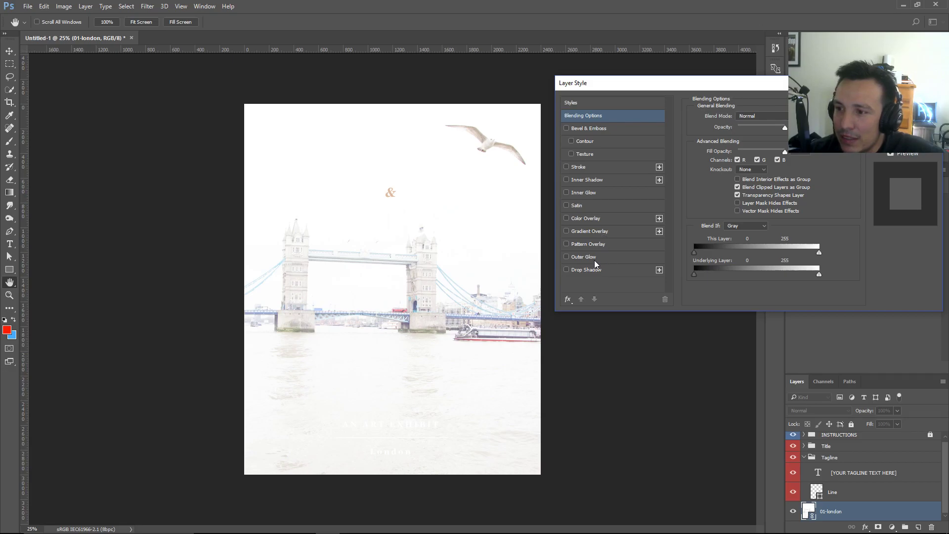
{"action": "left_click", "coordinate": [587, 245]}
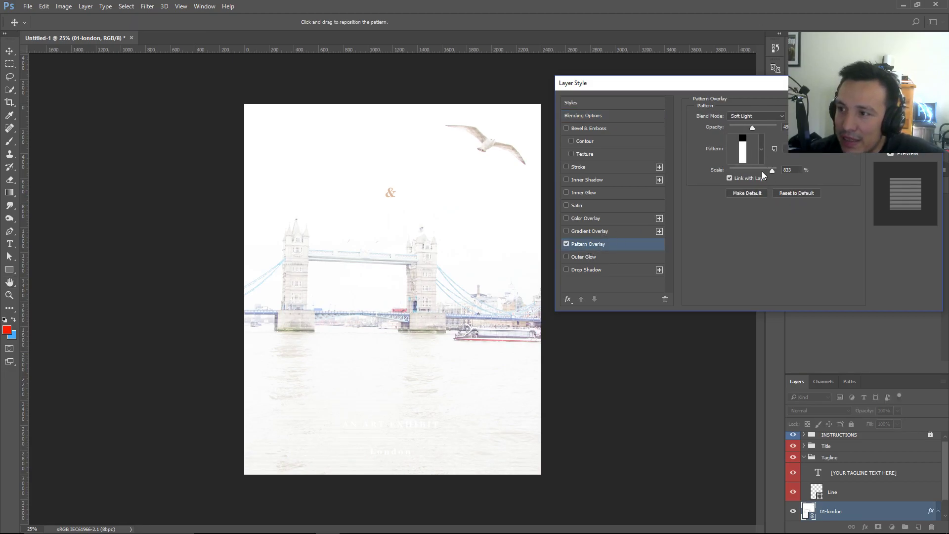
{"action": "left_click", "coordinate": [754, 115]}
{"action": "left_click", "coordinate": [742, 124]}
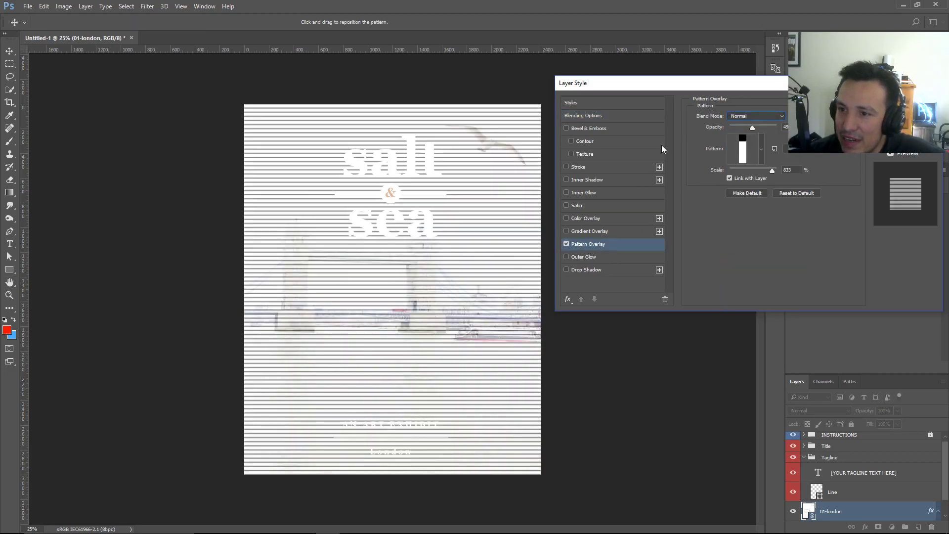
{"action": "mouse_move", "coordinate": [750, 127]}
{"action": "left_mouse_down"}
{"action": "mouse_move", "coordinate": [769, 126]}
{"action": "mouse_move", "coordinate": [727, 133]}
{"action": "mouse_move", "coordinate": [748, 133]}
{"action": "left_mouse_up"}
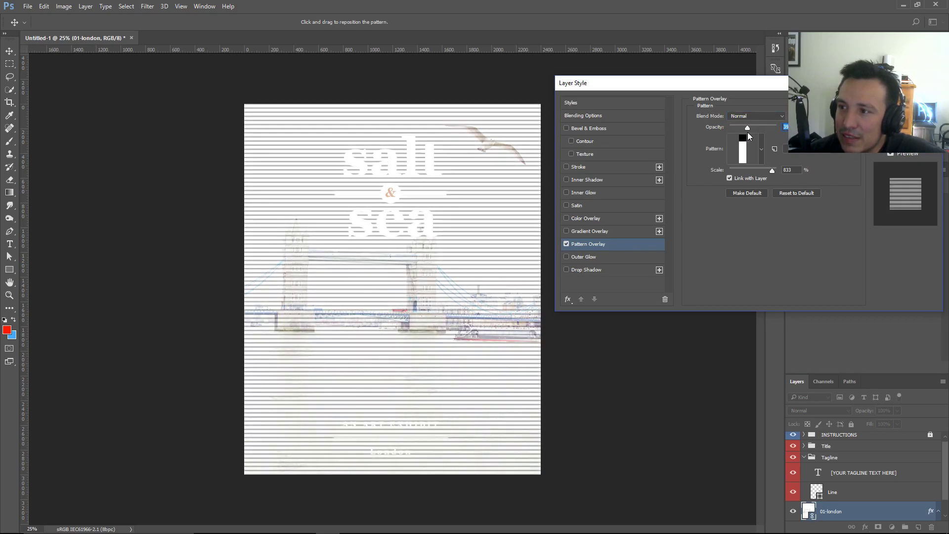
{"action": "left_click", "coordinate": [566, 244]}
{"action": "key", "text": "Escape"}
{"action": "key", "text": "t"}
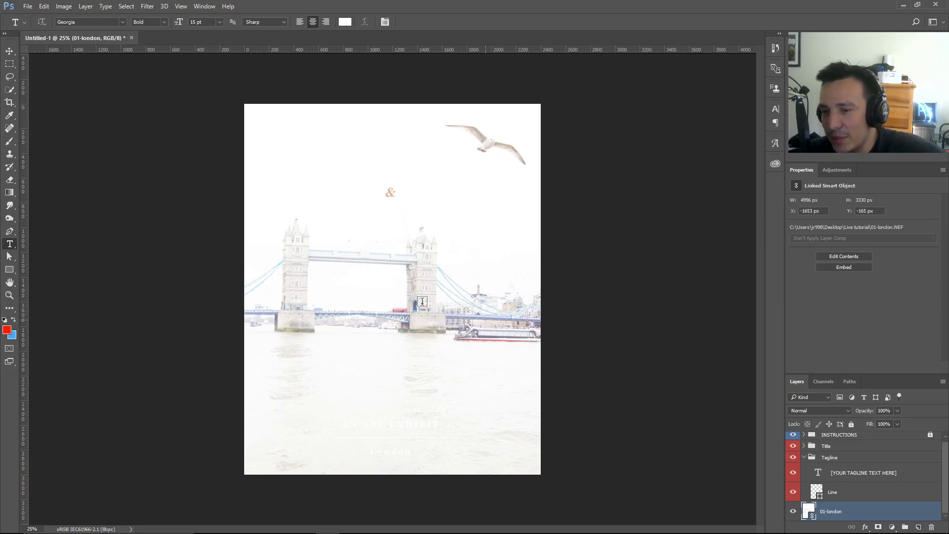
Apply Auto tone, then set Highlights -95, Shadows +100, Clarity +31 and Vibrance +83.
{"action": "key", "text": "alt+Tab"}
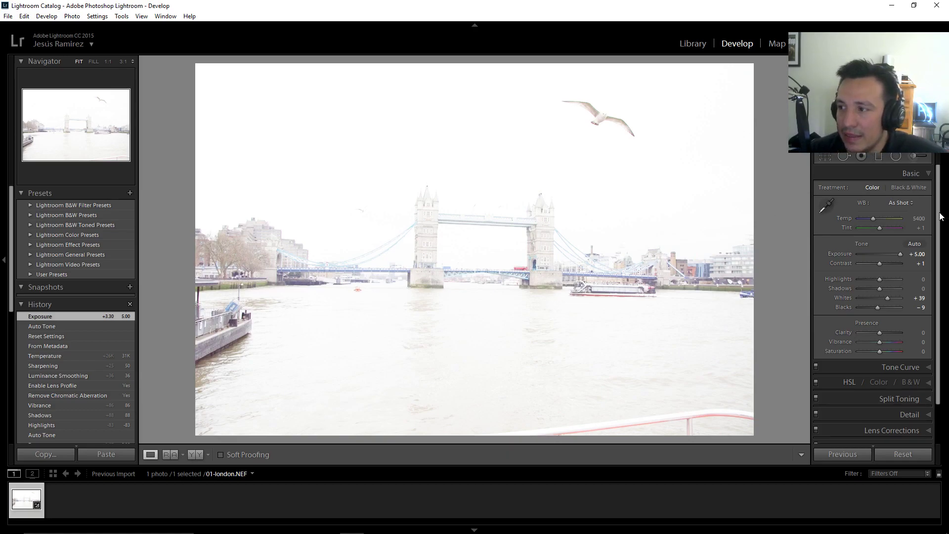
{"action": "left_click", "coordinate": [914, 243]}
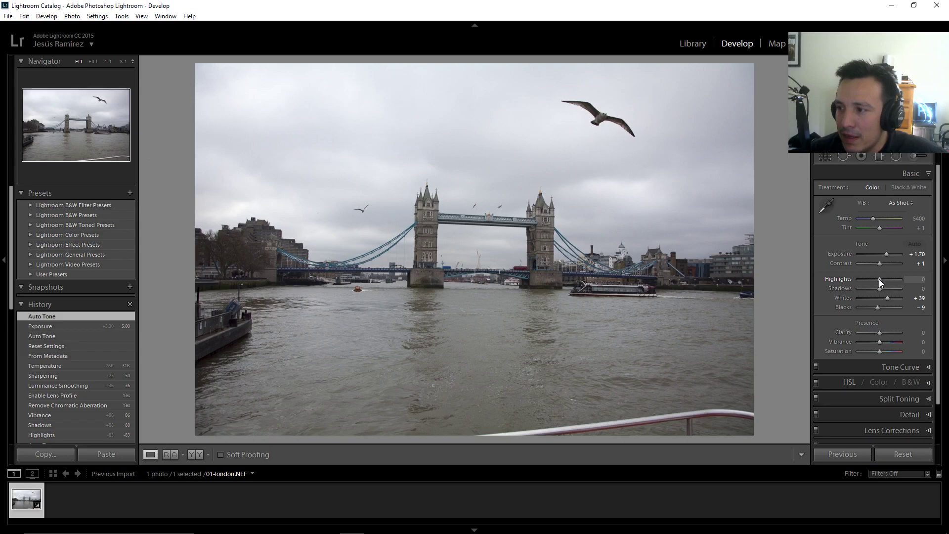
{"action": "left_click_drag", "start_coordinate": [880, 279], "coordinate": [906, 286]}
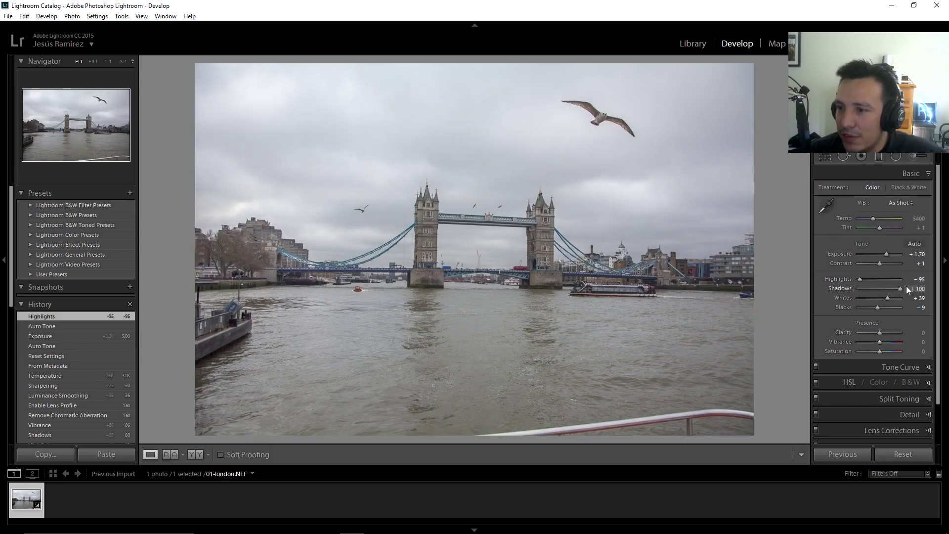
{"action": "left_click_drag", "start_coordinate": [880, 332], "coordinate": [897, 339]}
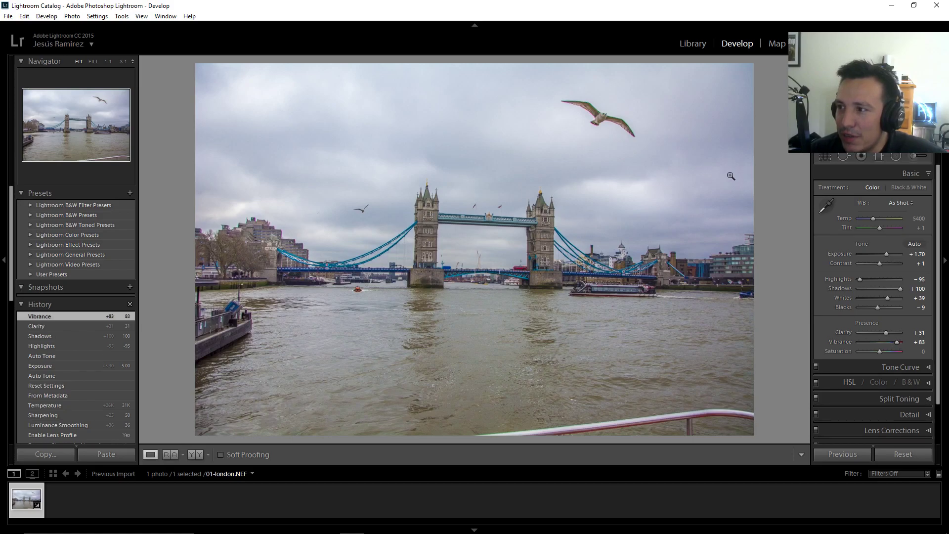
Enable Remove Chromatic Aberration and Profile Corrections, checking the seagull at 1:1.
{"action": "left_click", "coordinate": [907, 428]}
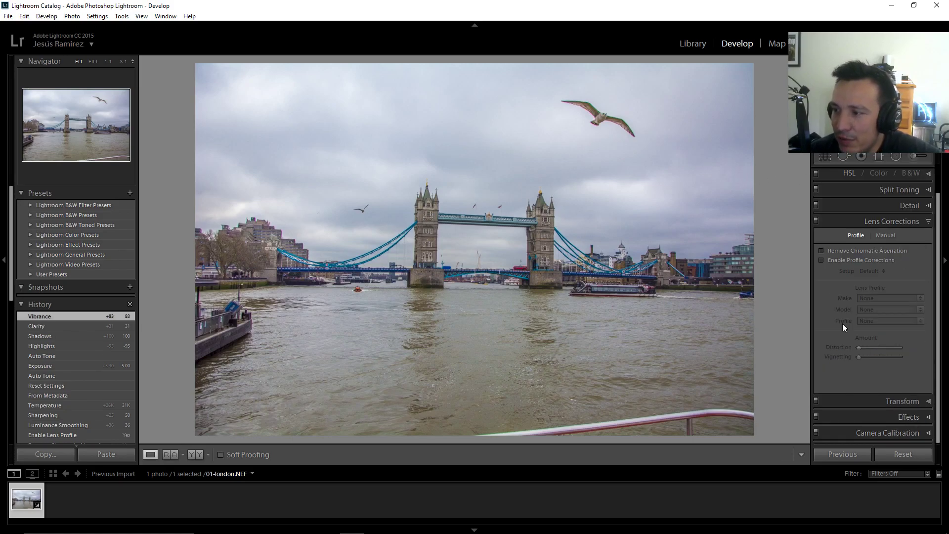
{"action": "left_click", "coordinate": [603, 117]}
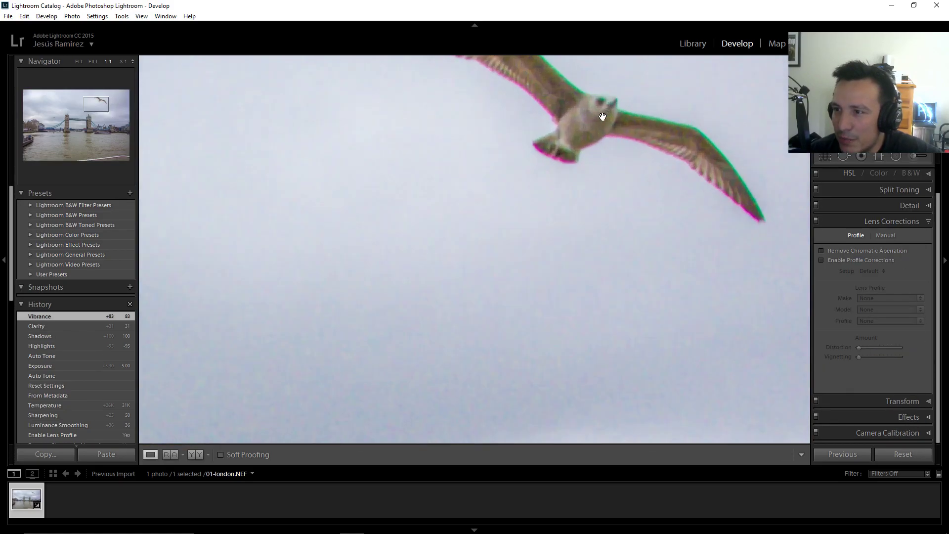
{"action": "left_click", "coordinate": [844, 252]}
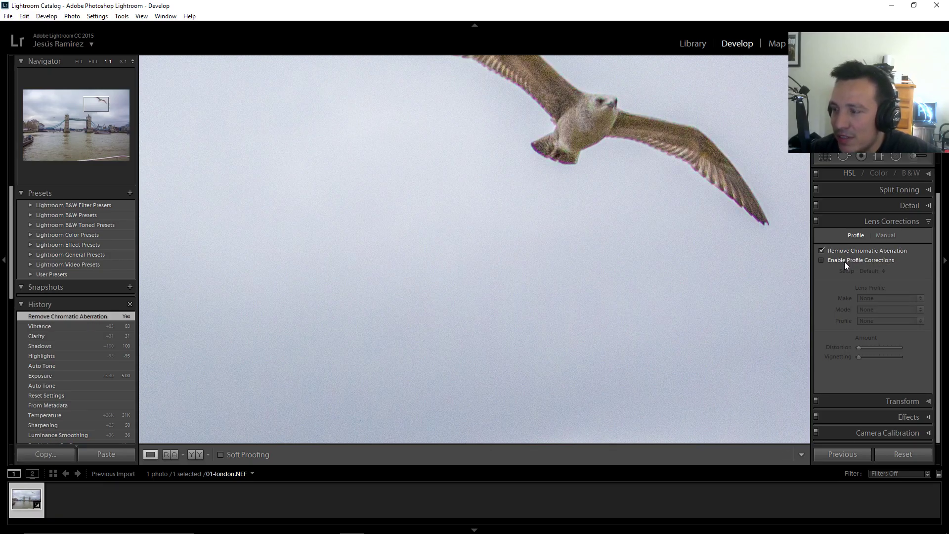
{"action": "left_click", "coordinate": [844, 262]}
{"action": "left_click", "coordinate": [510, 163]}
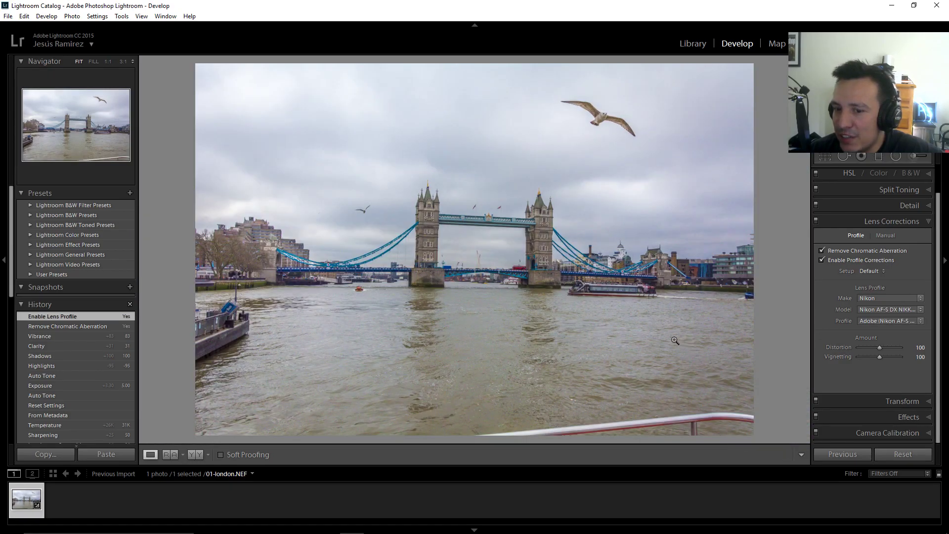
Save the Lightroom edits as metadata to the raw file and view the updated Photoshop poster.
{"action": "key", "text": "alt+Tab"}
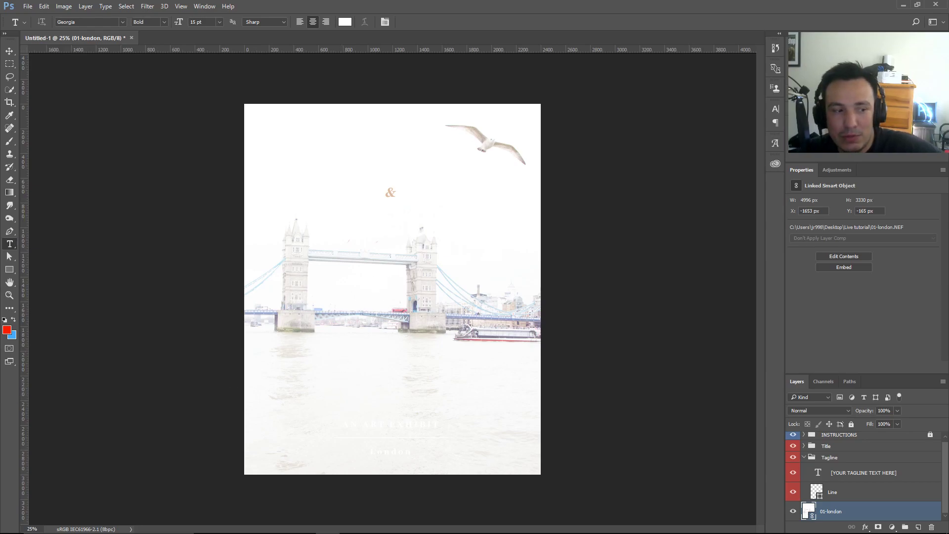
{"action": "key", "text": "alt+Tab"}
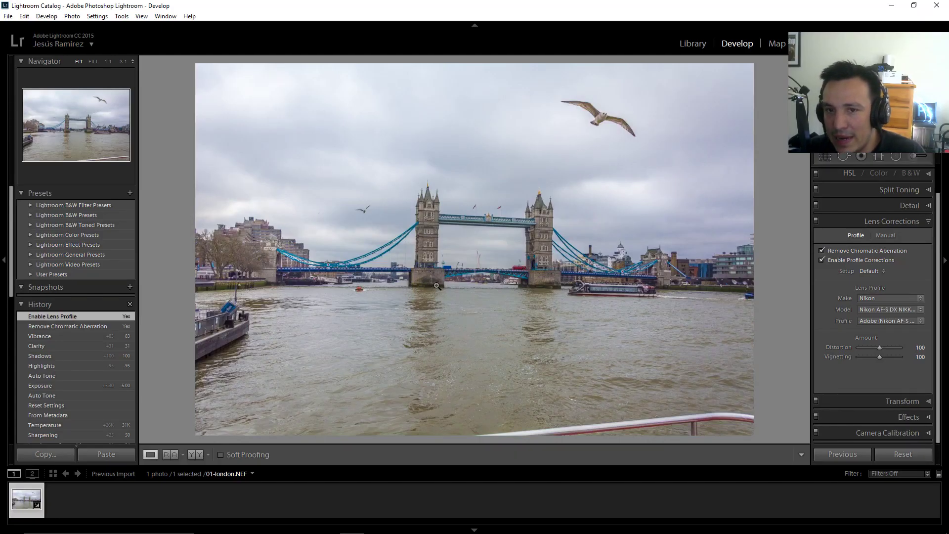
{"action": "key", "text": "ctrl+s"}
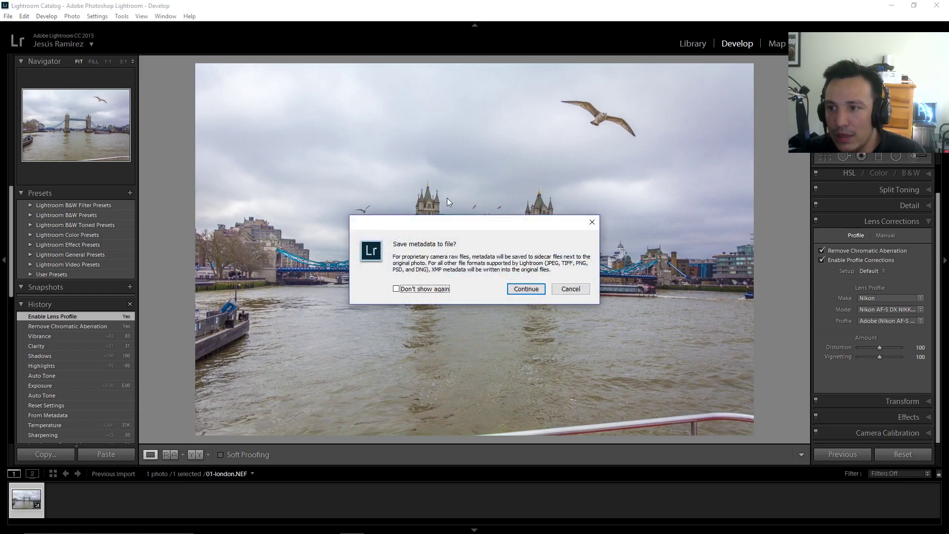
{"action": "left_click", "coordinate": [525, 289]}
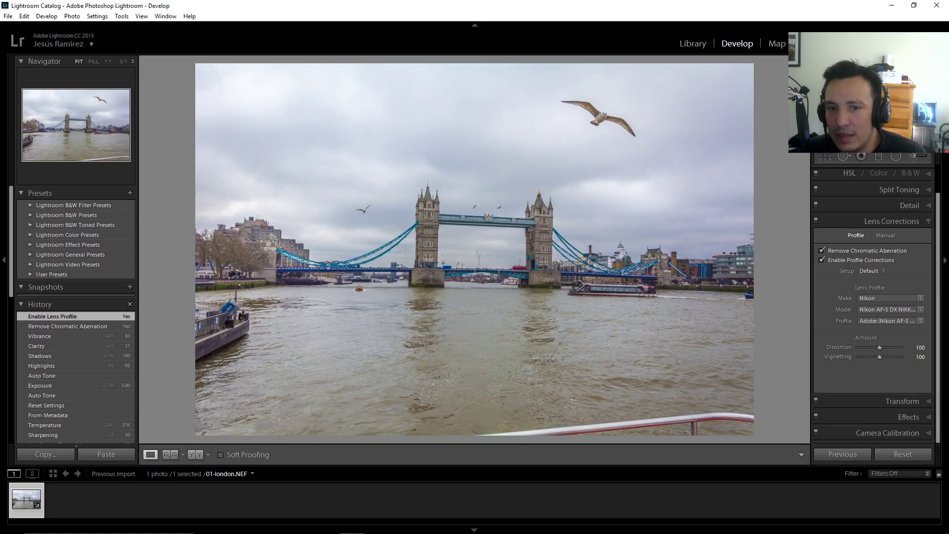
{"action": "key", "text": "alt+Tab"}
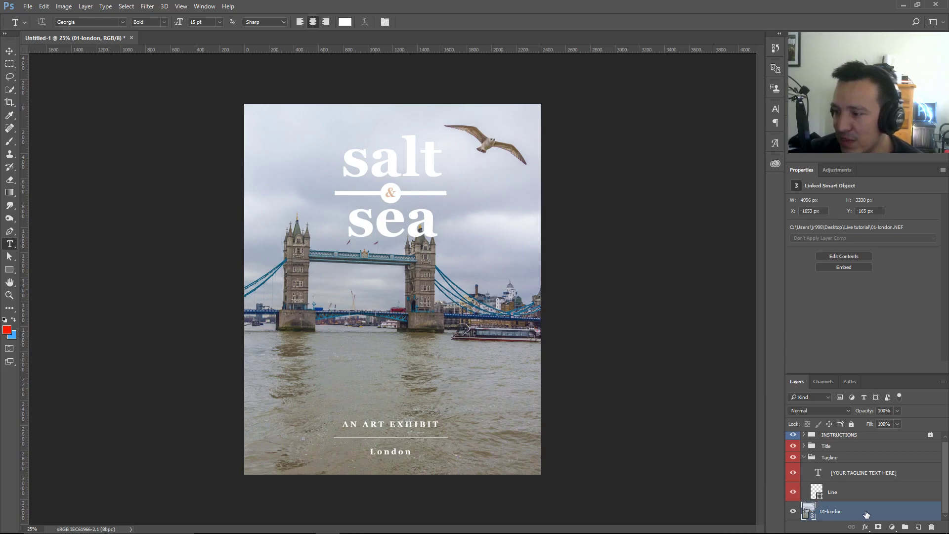
Apply a Gaussian Blur with an increased radius to the Tower Bridge photo.
{"action": "left_click", "coordinate": [148, 6]}
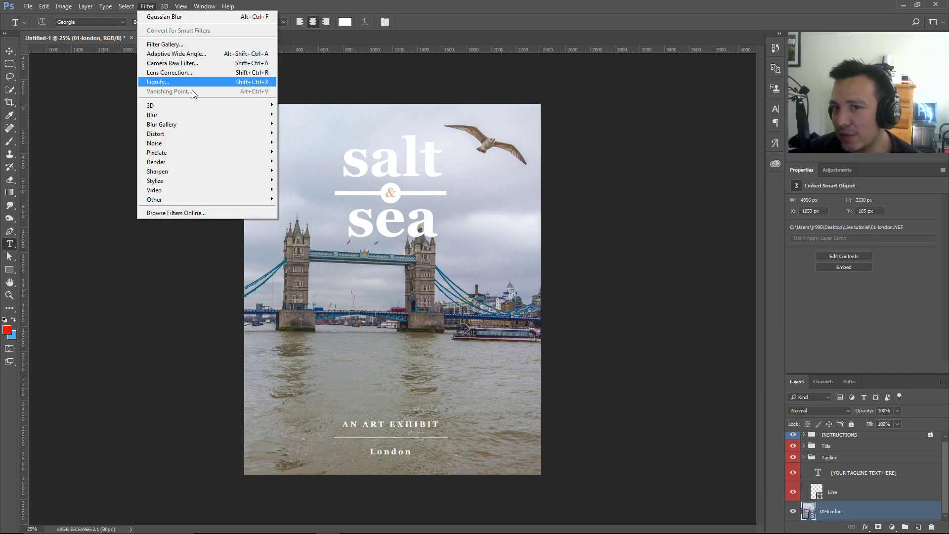
{"action": "mouse_move", "coordinate": [189, 119]}
{"action": "left_click", "coordinate": [110, 152]}
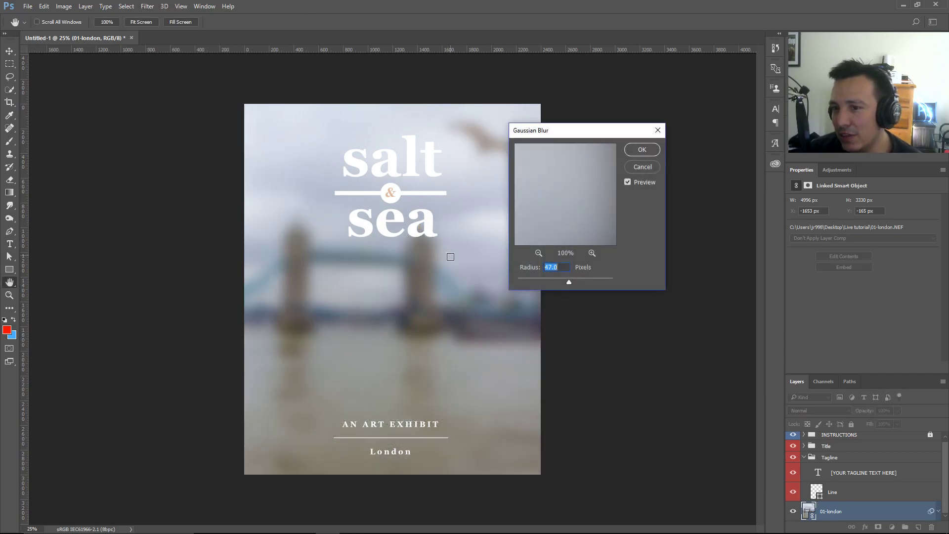
{"action": "left_click_drag", "start_coordinate": [527, 281], "coordinate": [559, 283]}
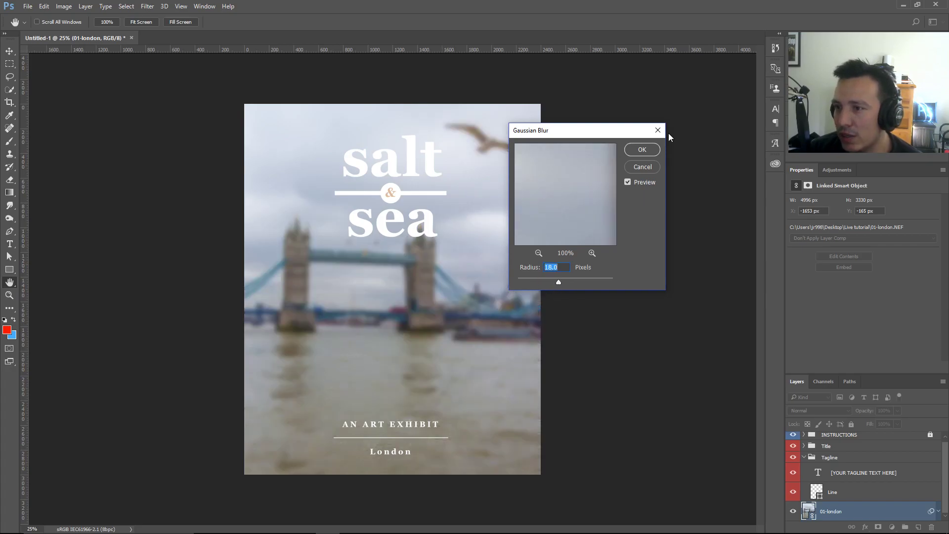
{"action": "left_click", "coordinate": [641, 150]}
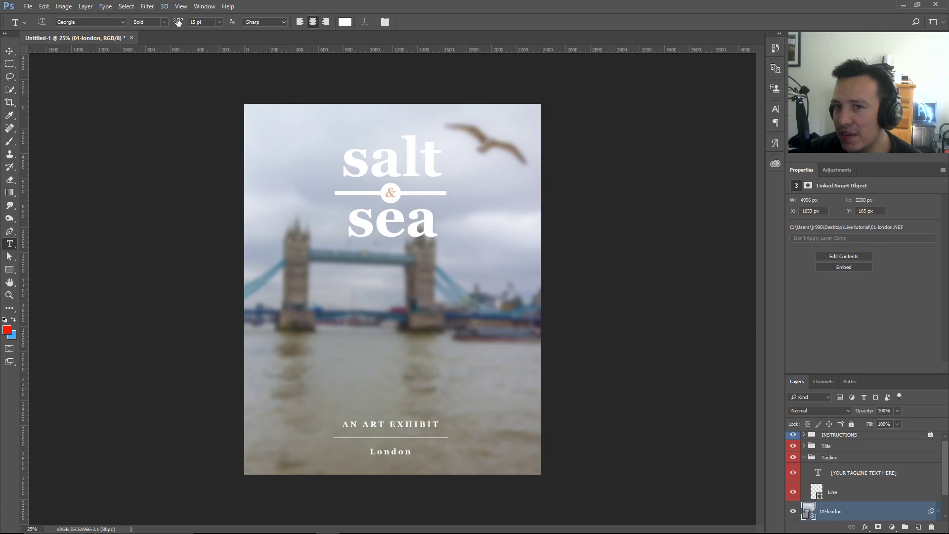
Add monochromatic noise to the photo with Filter > Noise > Add Noise.
{"action": "left_click", "coordinate": [148, 7]}
{"action": "mouse_move", "coordinate": [177, 143]}
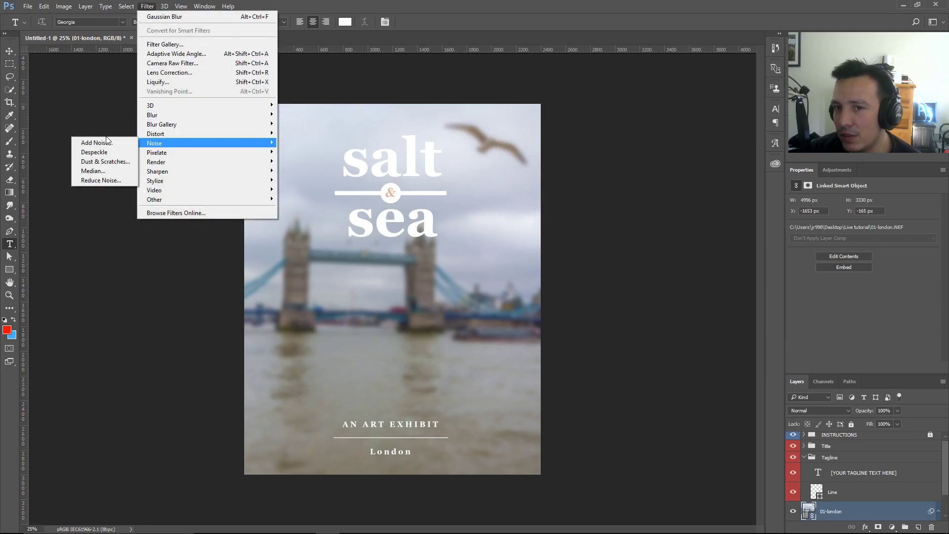
{"action": "left_click", "coordinate": [101, 142]}
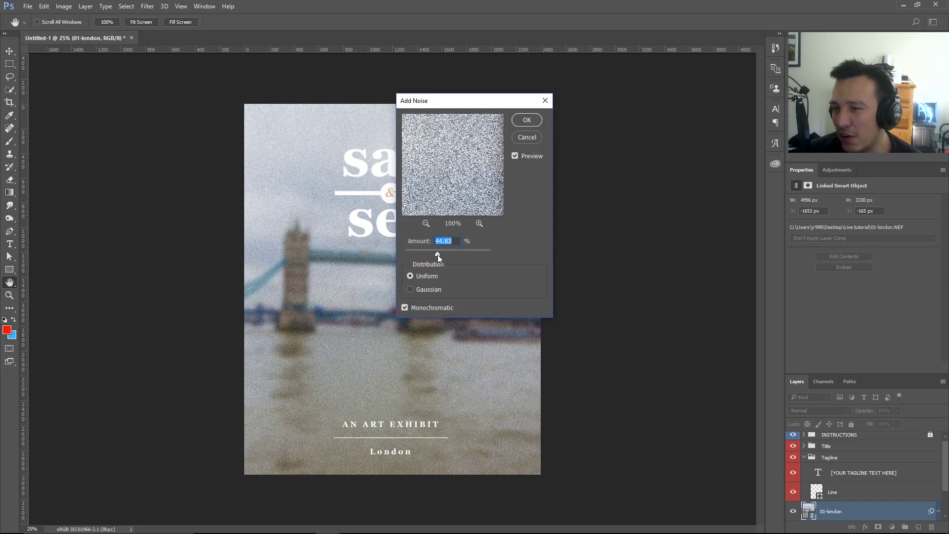
{"action": "left_click", "coordinate": [527, 120]}
{"action": "key", "text": "t"}
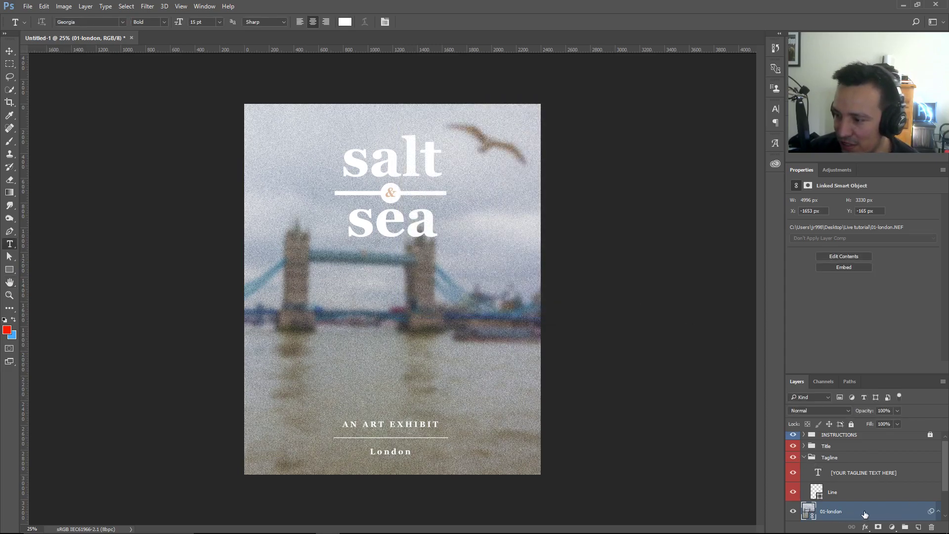
Toggle the 01-london layer's Add Noise and Gaussian Blur smart filters off and on, then go to Lightroom.
{"action": "left_click", "coordinate": [939, 512]}
{"action": "scroll", "coordinate": [840, 480], "scroll_direction": "down", "scroll_amount": 3}
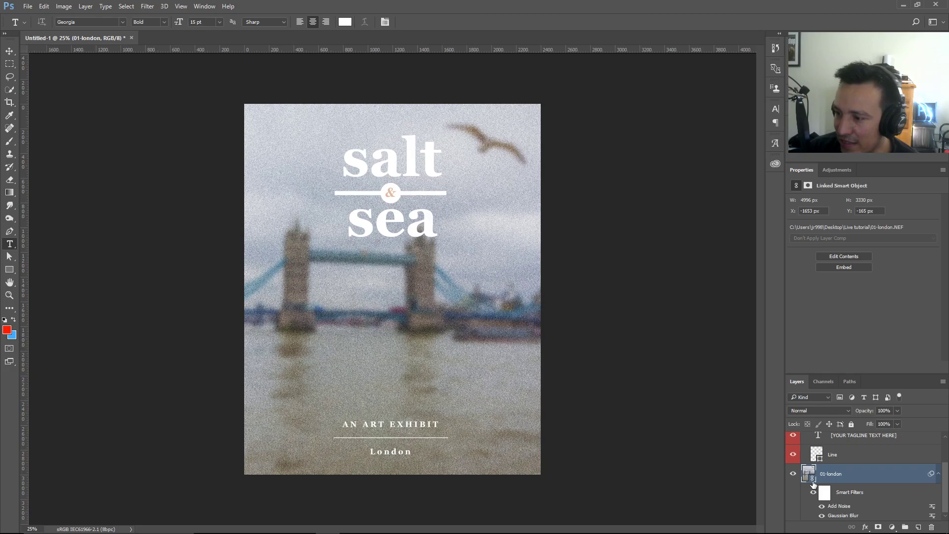
{"action": "left_click", "coordinate": [823, 507]}
{"action": "left_click", "coordinate": [823, 516]}
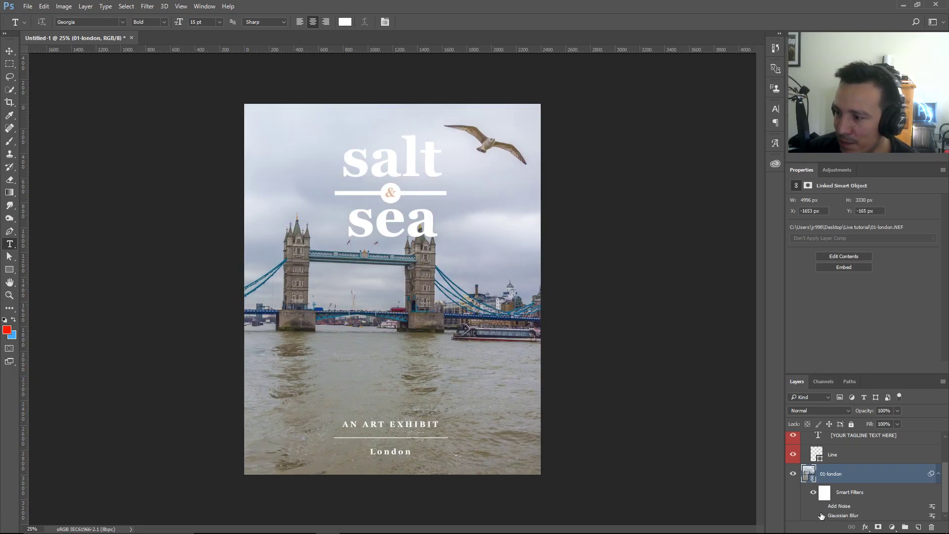
{"action": "left_click", "coordinate": [822, 516]}
{"action": "left_click", "coordinate": [822, 507]}
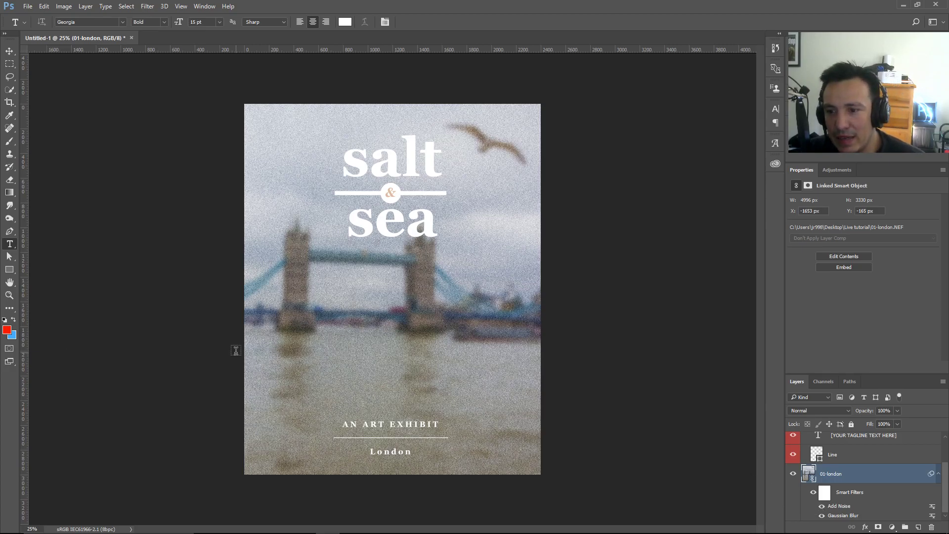
{"action": "key", "text": "alt+Tab"}
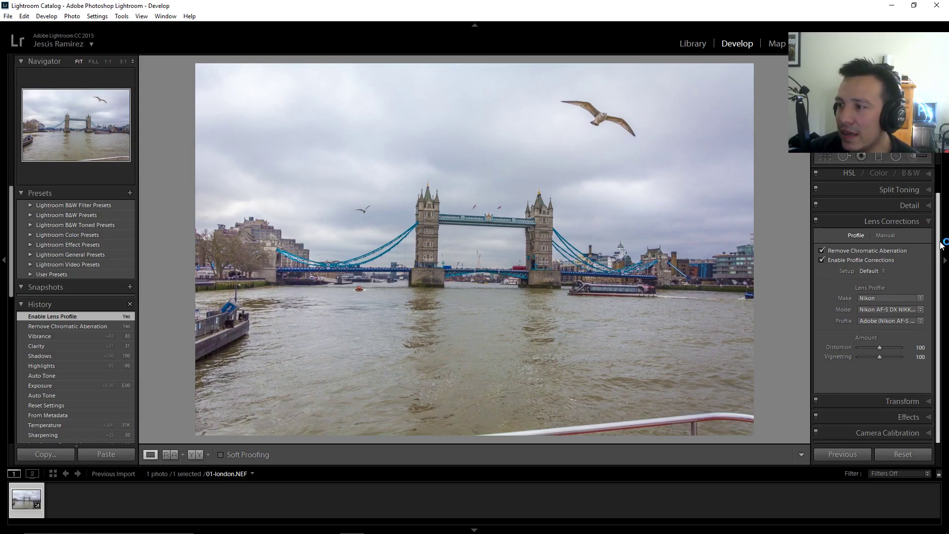
Set white balance Temp to 50000, save metadata to file, and view the golden Photoshop poster.
{"action": "scroll", "coordinate": [930, 188], "scroll_direction": "up", "scroll_amount": 5}
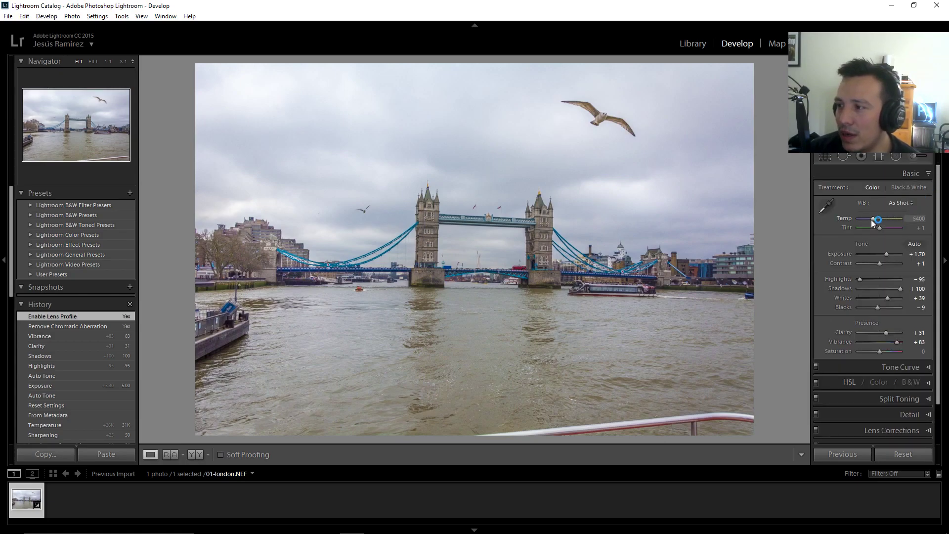
{"action": "left_click_drag", "start_coordinate": [879, 218], "coordinate": [901, 223]}
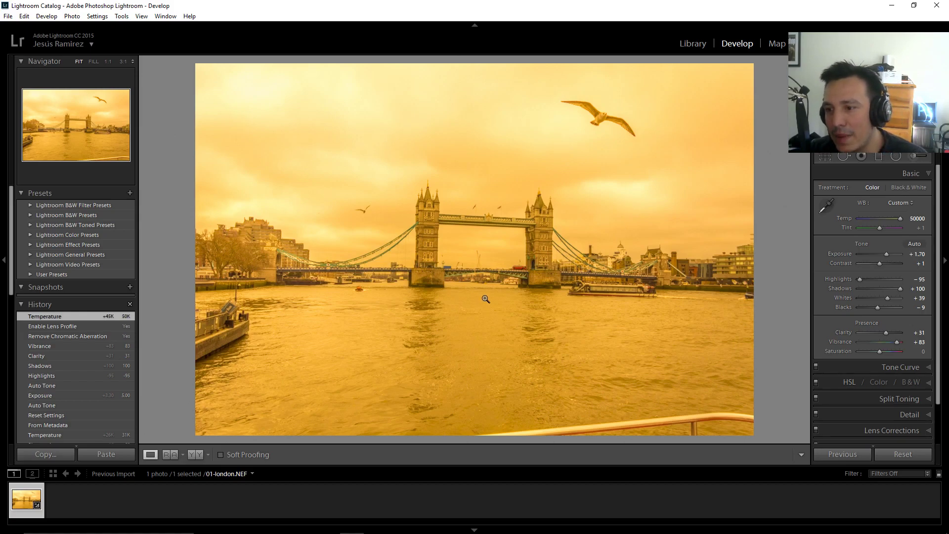
{"action": "key", "text": "ctrl+s"}
{"action": "left_click", "coordinate": [527, 289]}
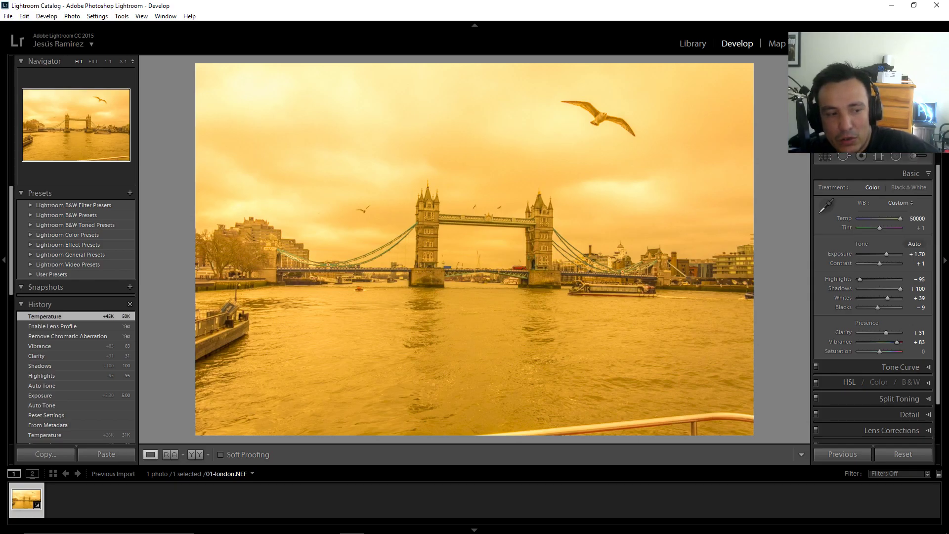
{"action": "key", "text": "alt+Tab"}
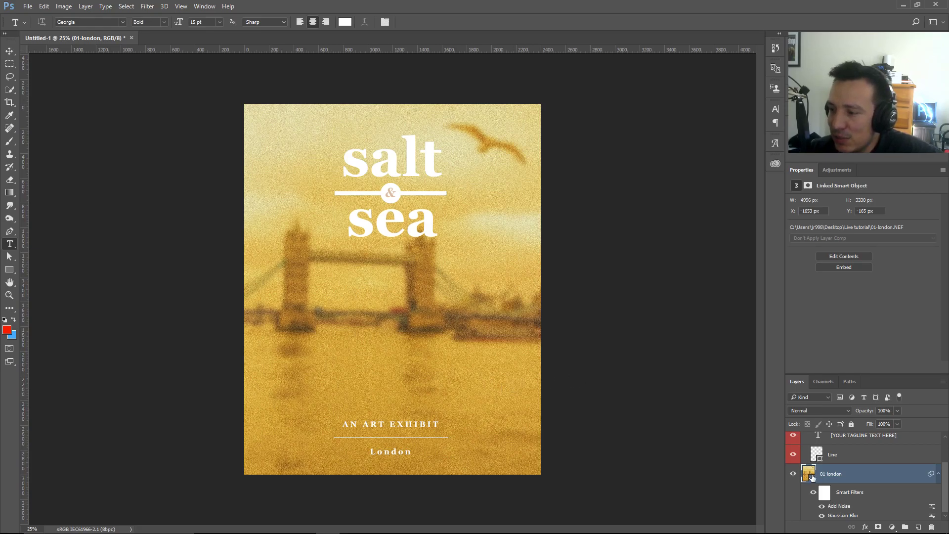
Drag Temperature to its minimum in the 01-london smart object's Camera Raw settings and apply.
{"action": "double_click", "coordinate": [809, 474]}
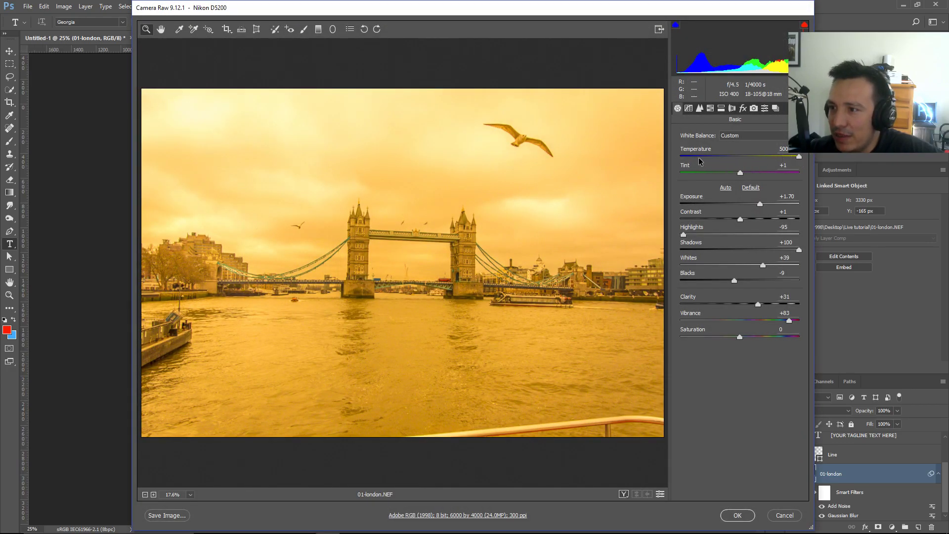
{"action": "left_click_drag", "start_coordinate": [700, 161], "coordinate": [679, 159]}
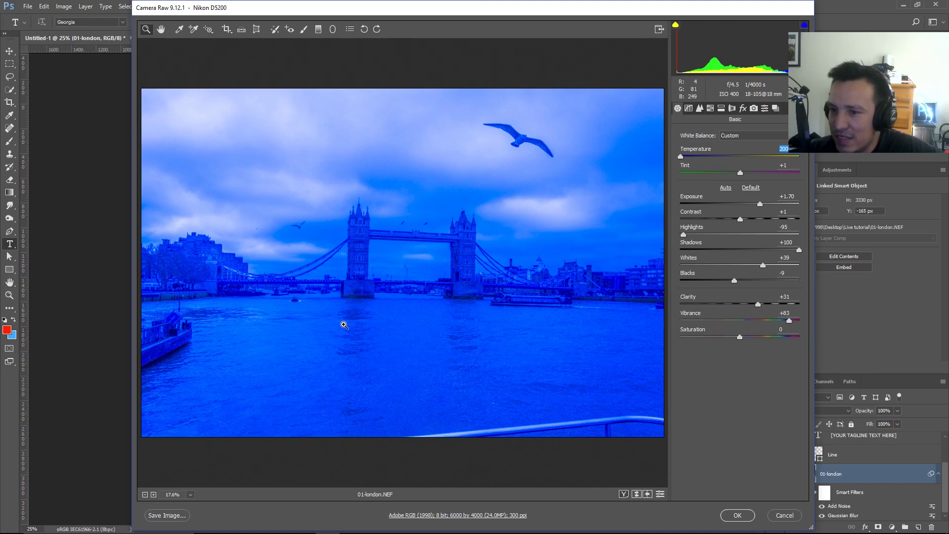
{"action": "left_click", "coordinate": [737, 515]}
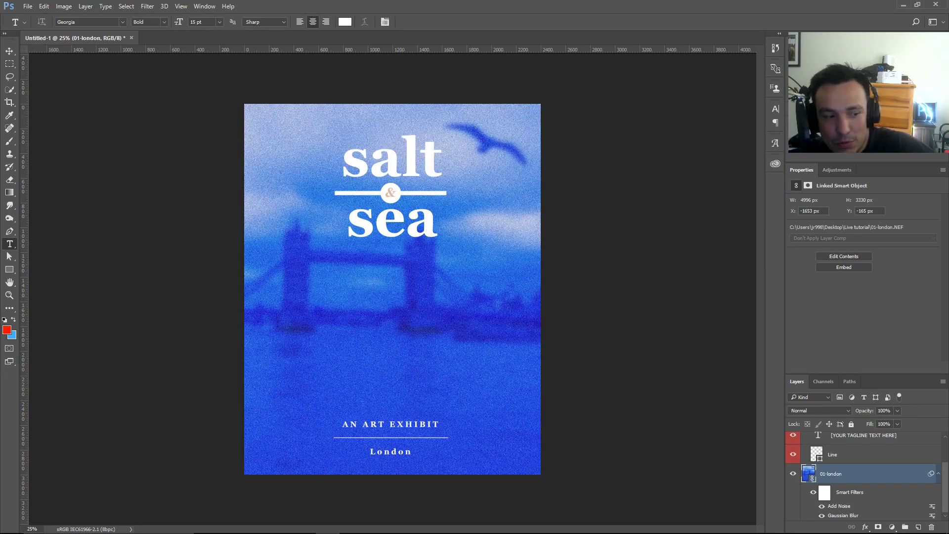
{"action": "key", "text": "alt+Tab"}
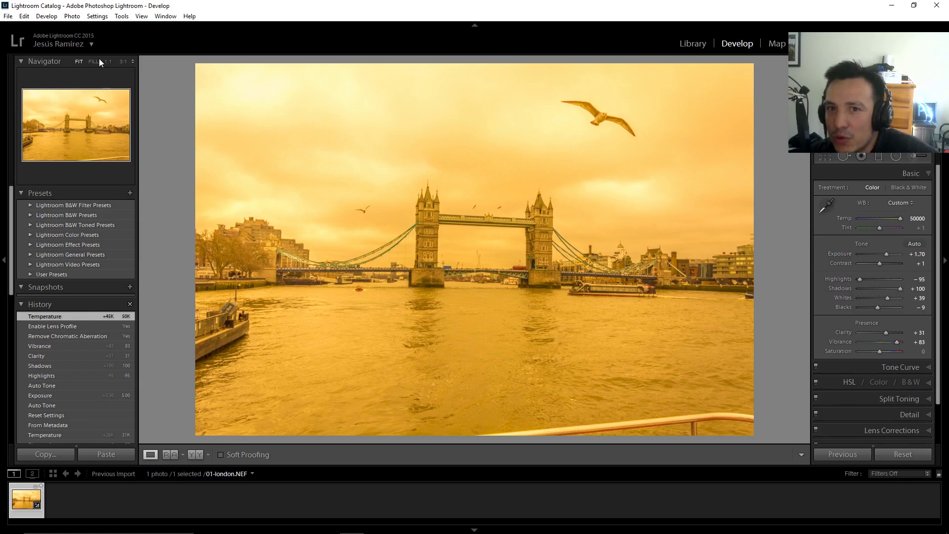
Run Photo > Read Metadata from File so Temp becomes 2000, then dismiss the menu.
{"action": "left_click", "coordinate": [73, 16]}
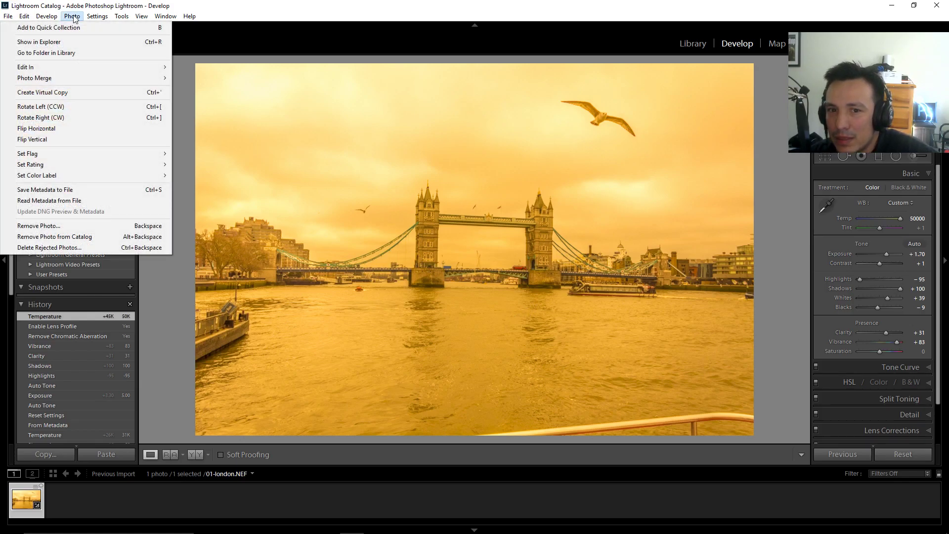
{"action": "left_click", "coordinate": [95, 202]}
{"action": "left_click", "coordinate": [525, 287]}
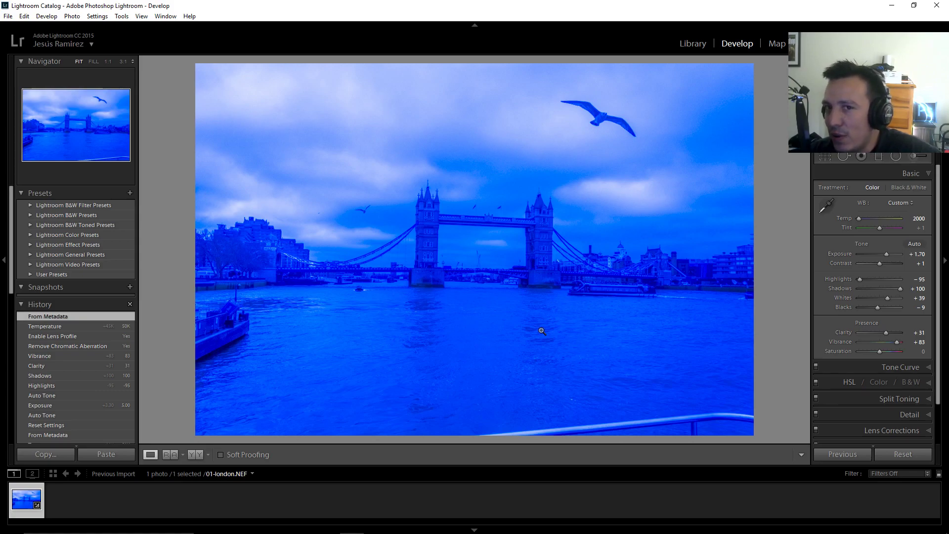
{"action": "left_click", "coordinate": [72, 15]}
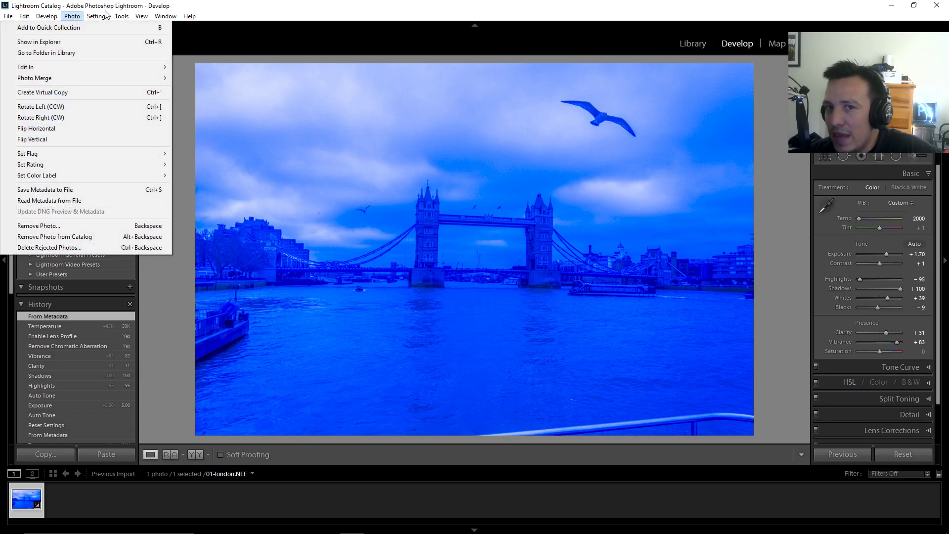
{"action": "mouse_move", "coordinate": [165, 16]}
{"action": "left_click", "coordinate": [425, 48]}
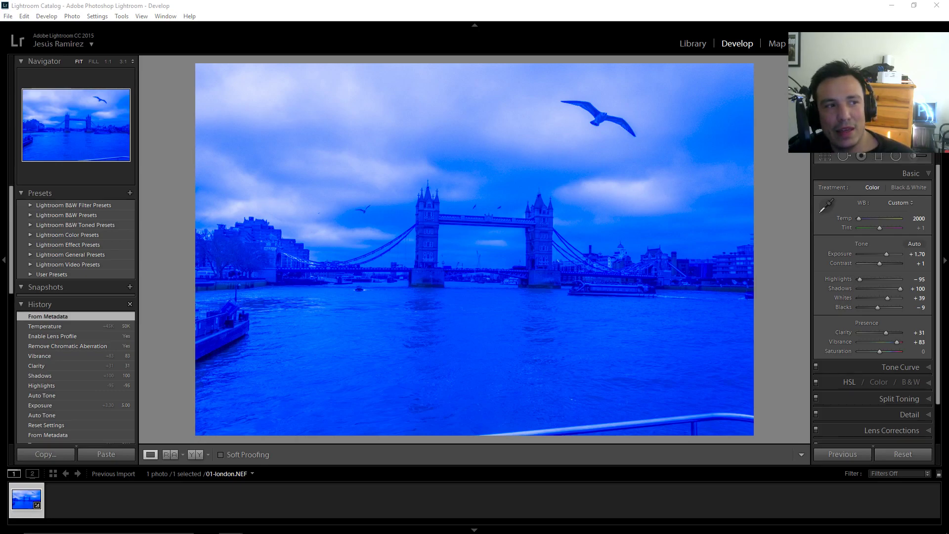
Drag the Chrome window with the Photoshop Training Channel YouTube page onto the screen.
{"action": "left_click_drag", "start_coordinate": [0, 38], "coordinate": [74, 1]}
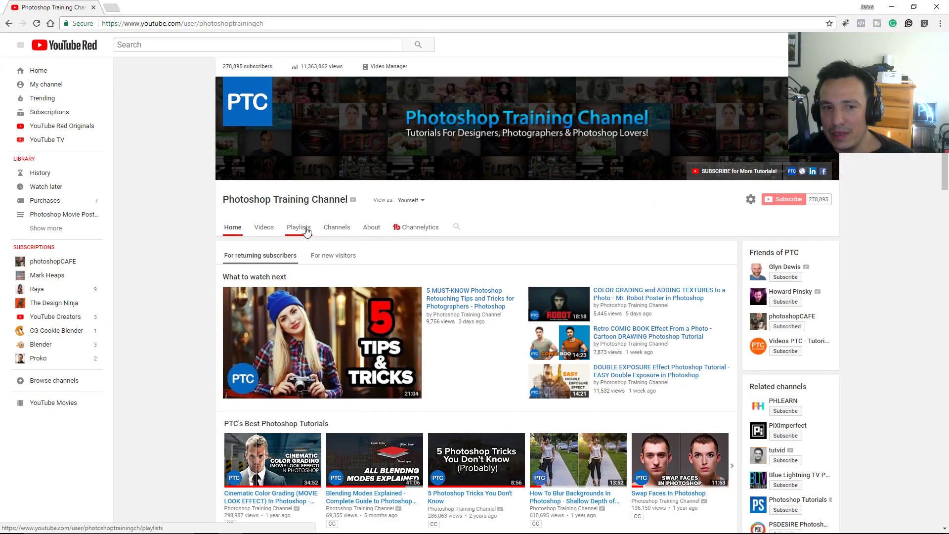
Open the Live Session Recordings playlist, then move Chrome off-screen and return to Lightroom.
{"action": "left_click", "coordinate": [305, 229]}
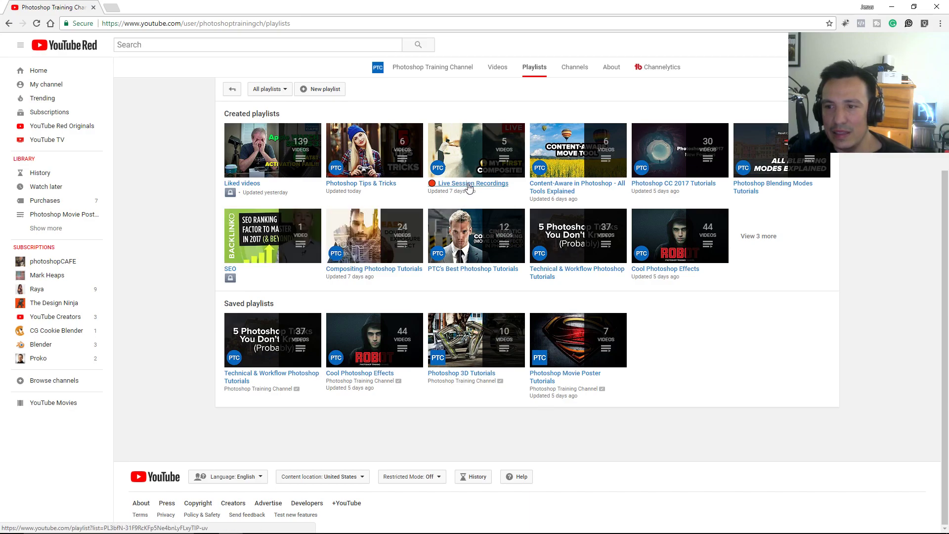
{"action": "left_click", "coordinate": [468, 184]}
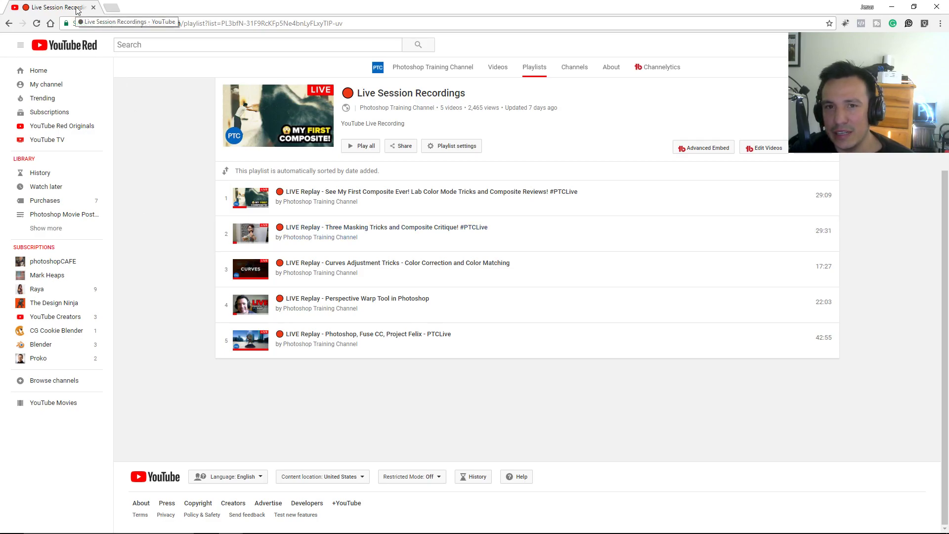
{"action": "left_click_drag", "start_coordinate": [56, 7], "coordinate": [0, 37]}
{"action": "key", "text": "alt+Tab"}
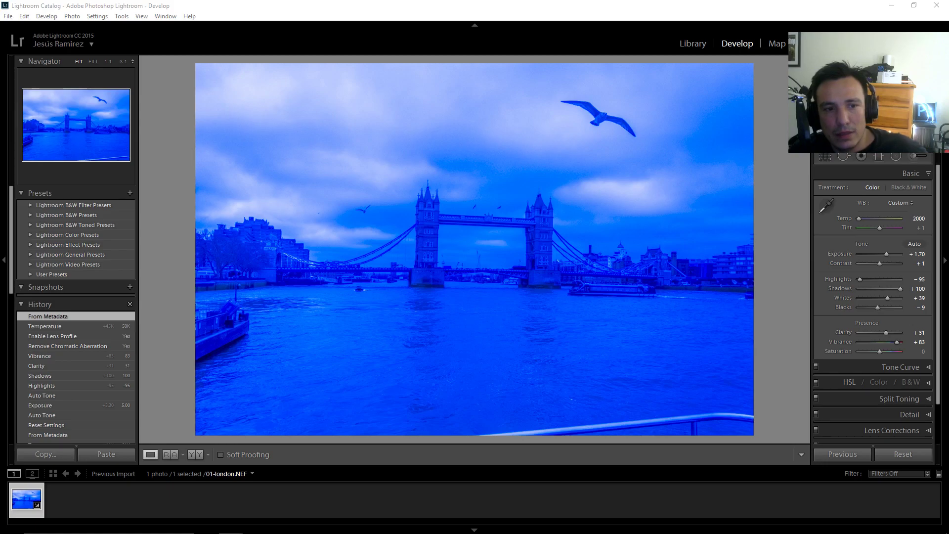
Move the live chat window aside to read messages, then collapse Lightroom's Basic panel.
{"action": "key", "text": "alt+Tab"}
{"action": "left_click_drag", "start_coordinate": [121, 70], "coordinate": [63, 39]}
{"action": "scroll", "coordinate": [155, 168], "scroll_direction": "up", "scroll_amount": 10}
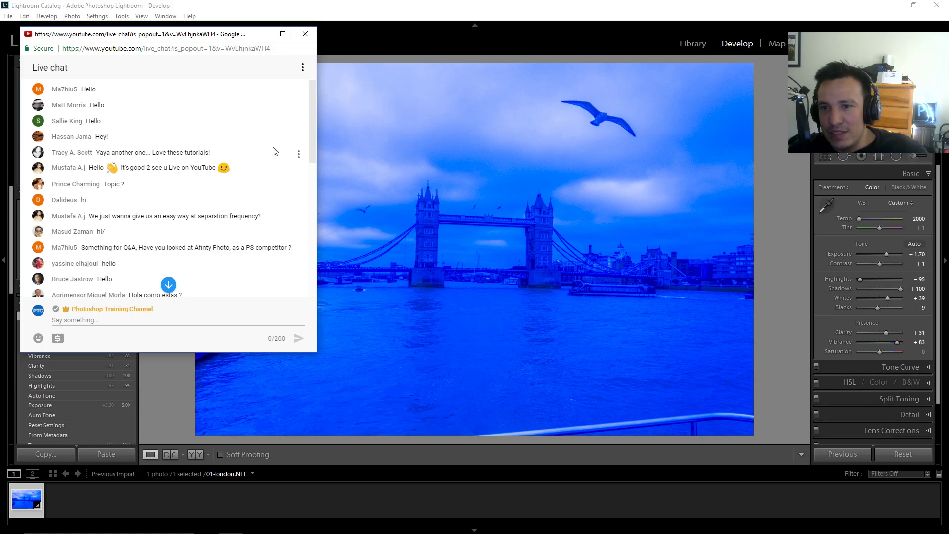
{"action": "left_click_drag", "start_coordinate": [313, 116], "coordinate": [304, 250]}
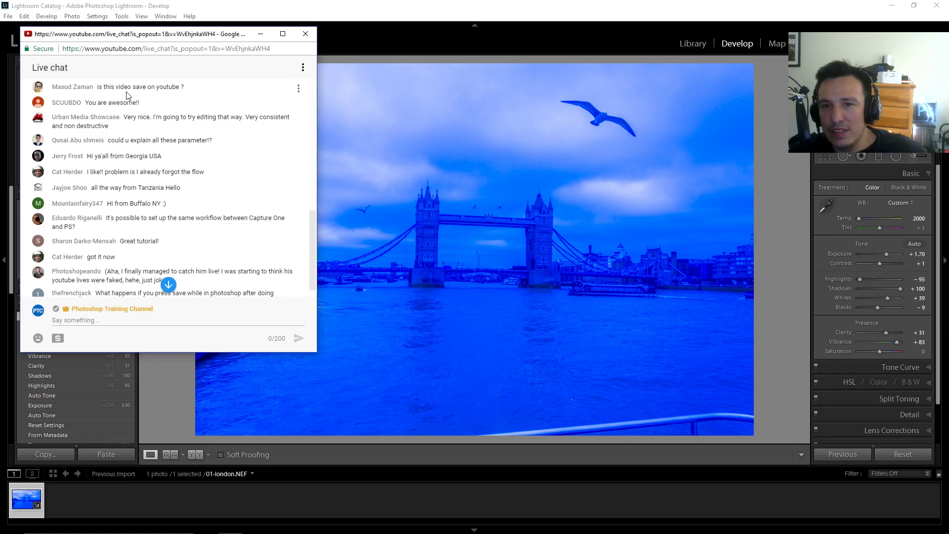
{"action": "left_click_drag", "start_coordinate": [193, 34], "coordinate": [176, 37]}
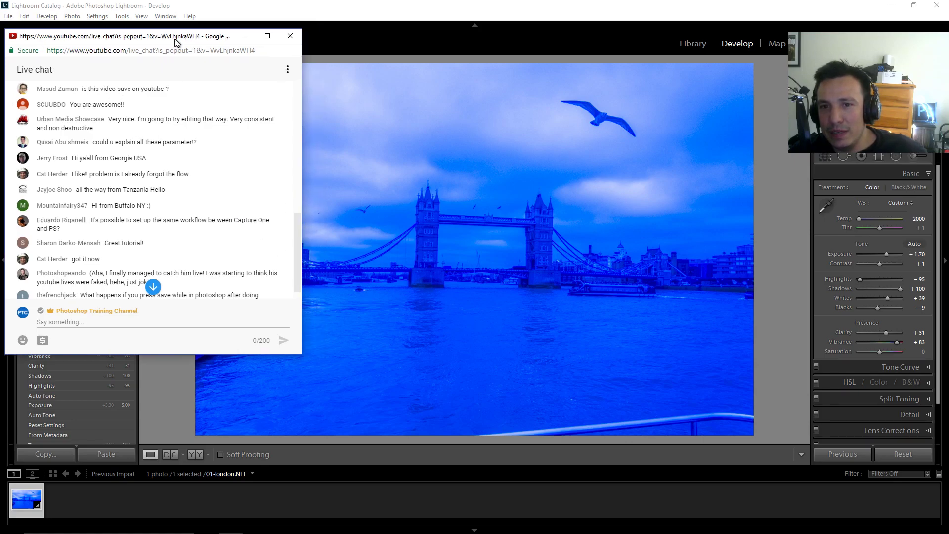
{"action": "left_click_drag", "start_coordinate": [296, 232], "coordinate": [301, 242]}
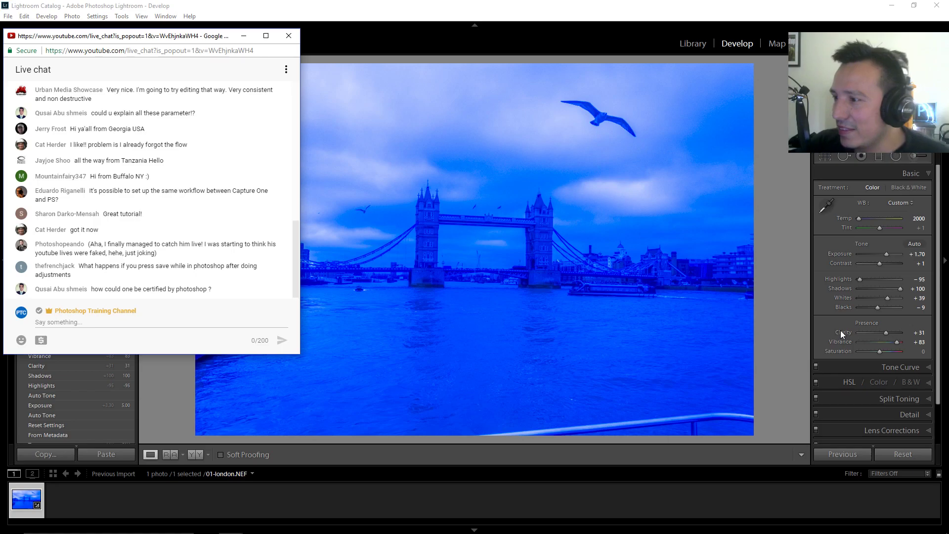
{"action": "left_click", "coordinate": [929, 176]}
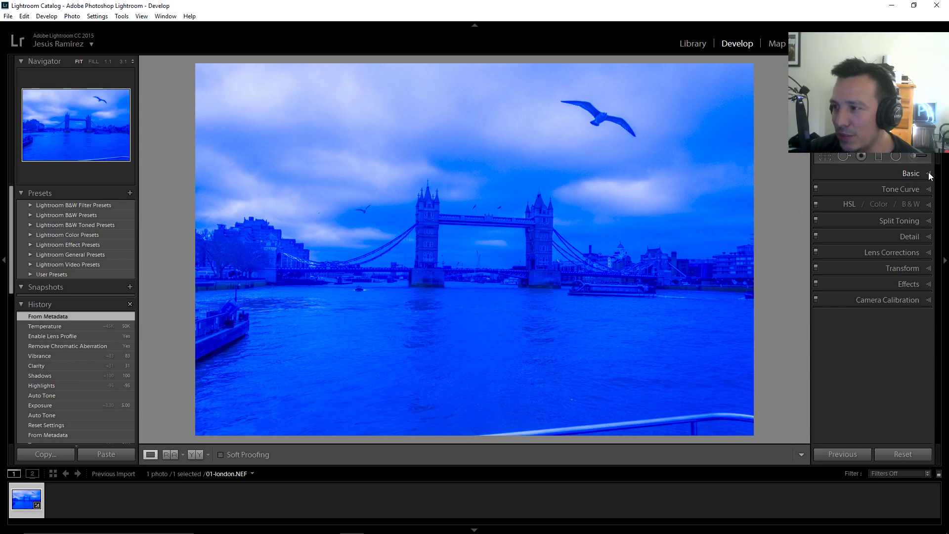
Re-expand the Basic adjustments on the blue-tinted Tower Bridge edit, then show the desktop.
{"action": "left_click", "coordinate": [930, 176]}
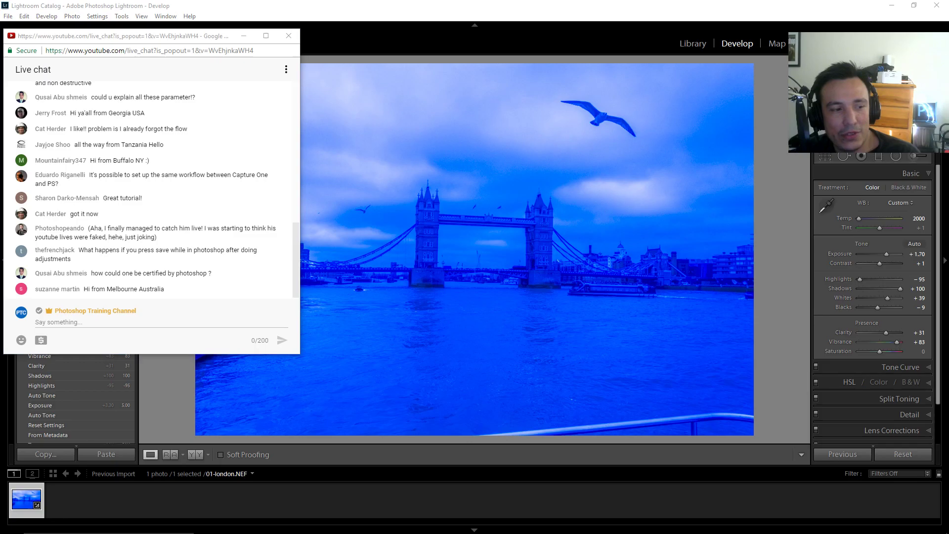
{"action": "key", "text": "super+d"}
{"action": "key", "text": "super+d"}
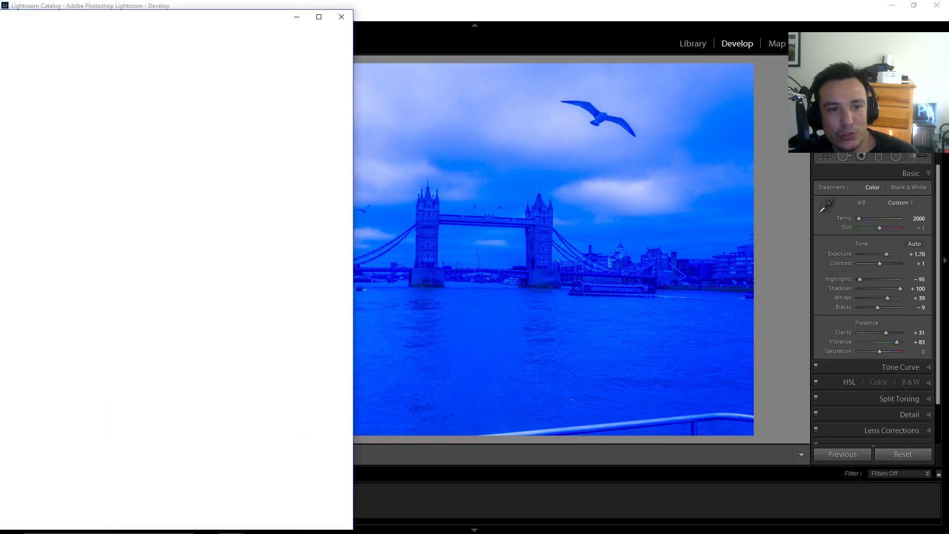
Switch to Chrome's Photoshopeando channel, browse it, and drag the YouTube window aside.
{"action": "key", "text": "alt+Tab"}
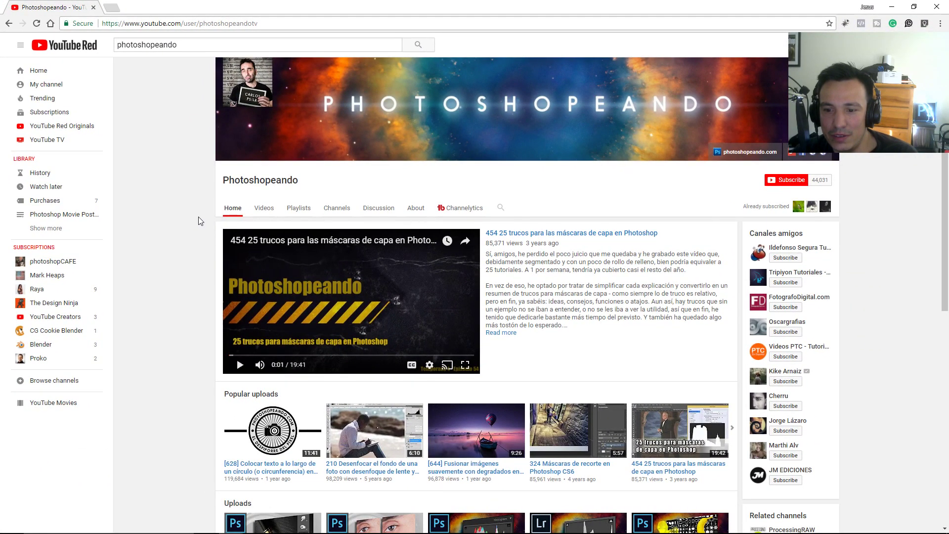
{"action": "scroll", "coordinate": [170, 225], "scroll_direction": "down", "scroll_amount": 5}
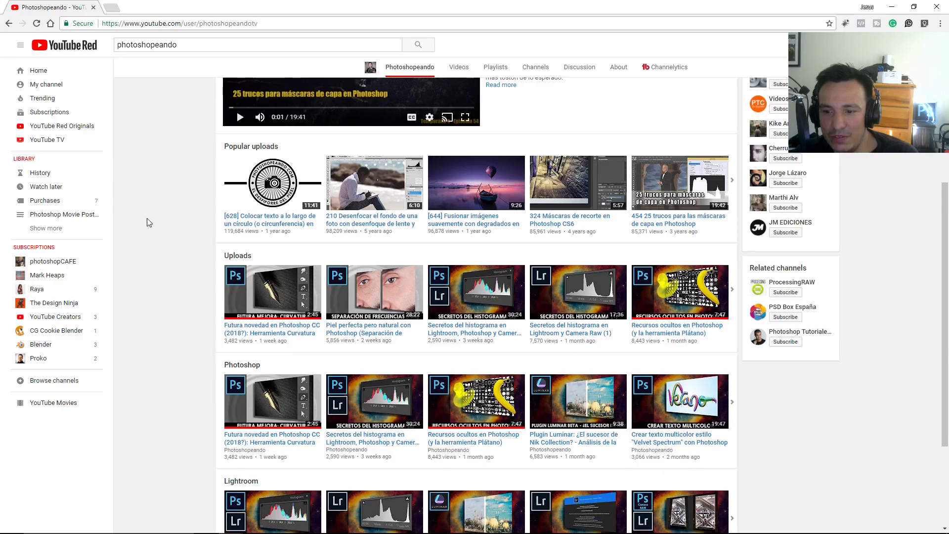
{"action": "scroll", "coordinate": [157, 225], "scroll_direction": "up", "scroll_amount": 5}
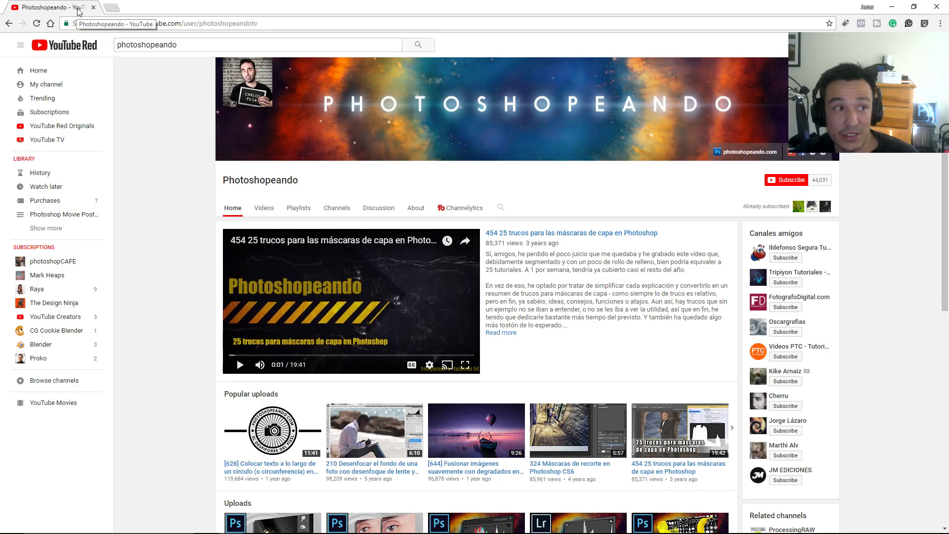
{"action": "left_click_drag", "start_coordinate": [77, 13], "coordinate": [1, 20]}
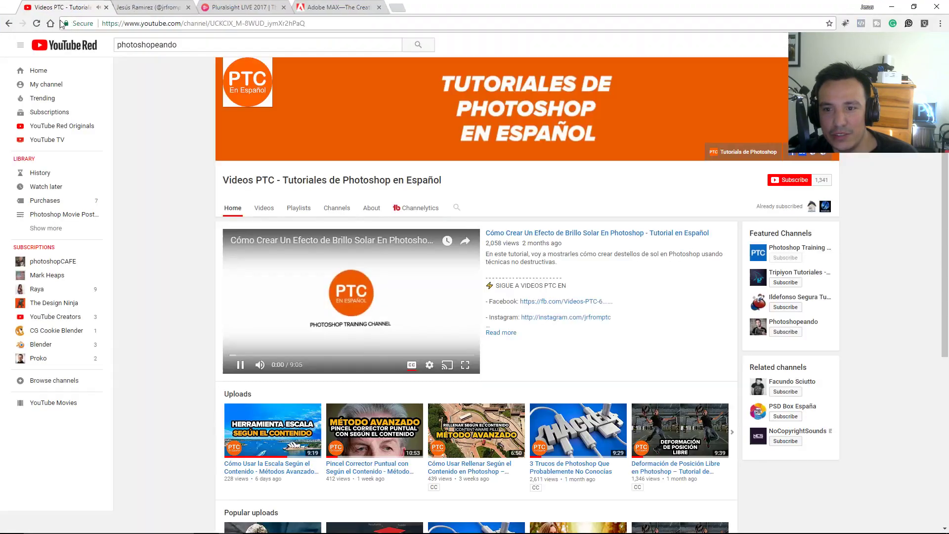
Pause the channel trailer, detach the YouTube tab into its own window and shrink it out of view.
{"action": "left_click", "coordinate": [260, 342]}
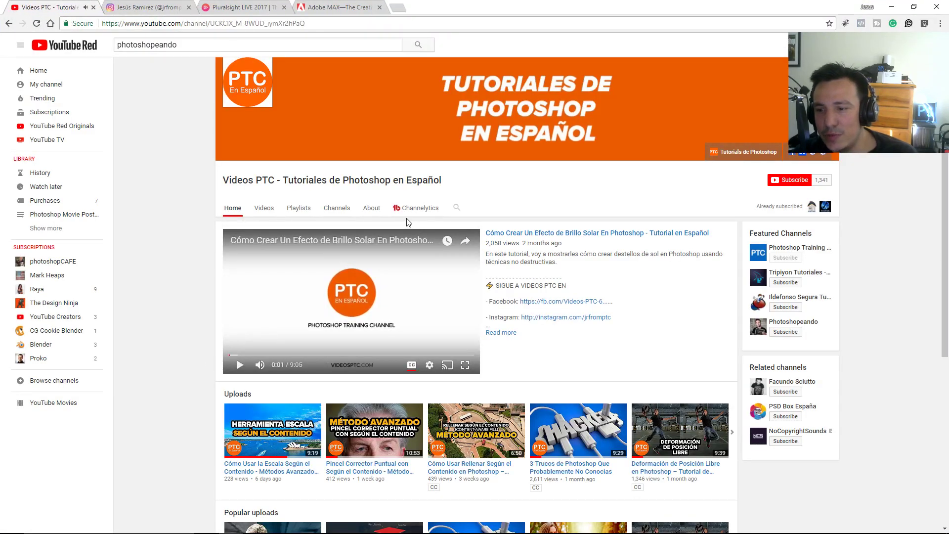
{"action": "left_click_drag", "start_coordinate": [50, 7], "coordinate": [5, 75]}
{"action": "left_click_drag", "start_coordinate": [465, 297], "coordinate": [3, 296]}
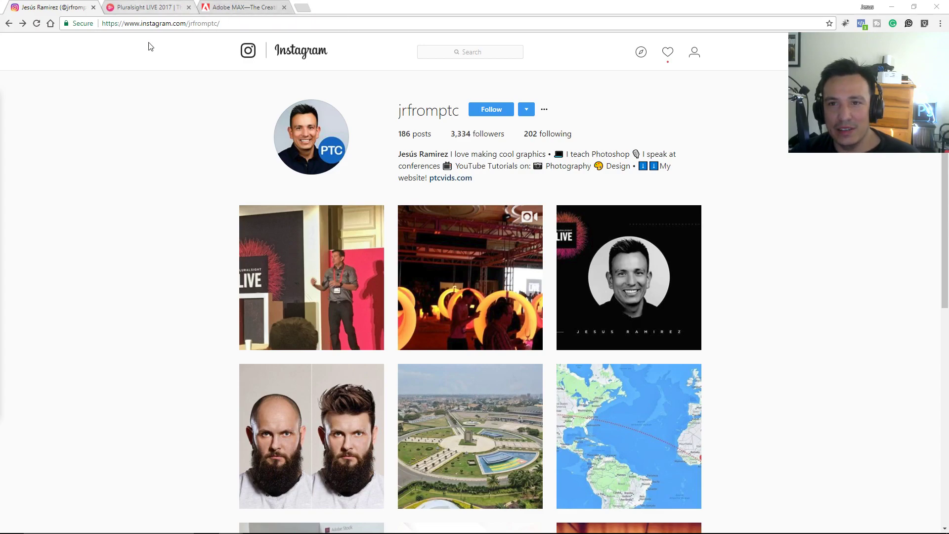
Look over the Pluralsight LIVE 2017 page.
{"action": "left_click", "coordinate": [151, 5]}
{"action": "scroll", "coordinate": [149, 327], "scroll_direction": "down", "scroll_amount": 10}
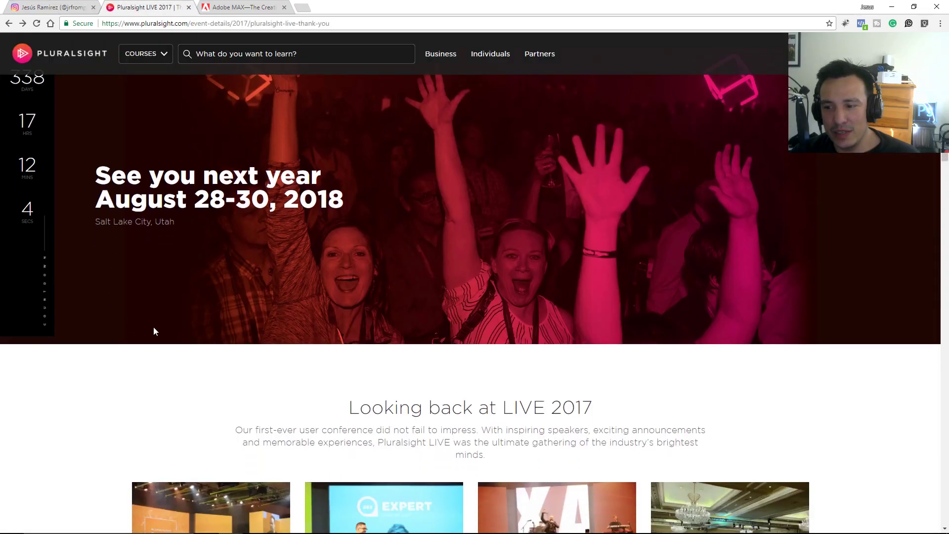
{"action": "scroll", "coordinate": [131, 332], "scroll_direction": "up", "scroll_amount": 4}
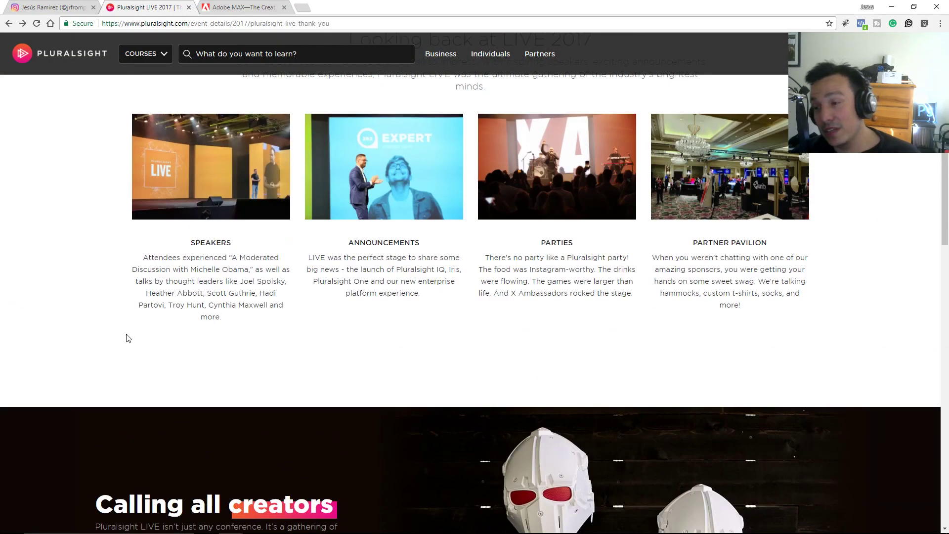
{"action": "scroll", "coordinate": [130, 337], "scroll_direction": "up", "scroll_amount": 8}
Browse the Adobe MAX home page for October 18–20, 2017 in Las Vegas.
{"action": "left_click", "coordinate": [238, 6]}
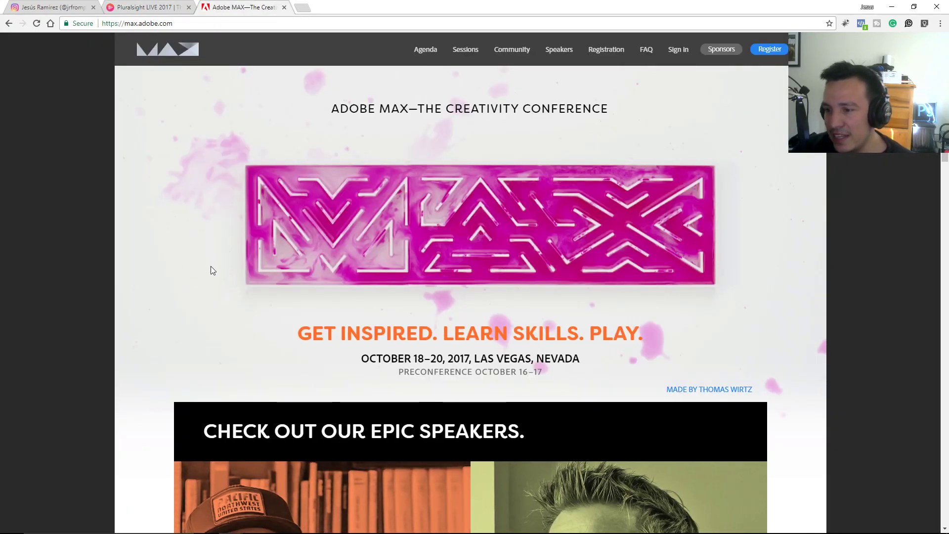
{"action": "scroll", "coordinate": [177, 277], "scroll_direction": "down", "scroll_amount": 4}
{"action": "scroll", "coordinate": [177, 276], "scroll_direction": "down", "scroll_amount": 5}
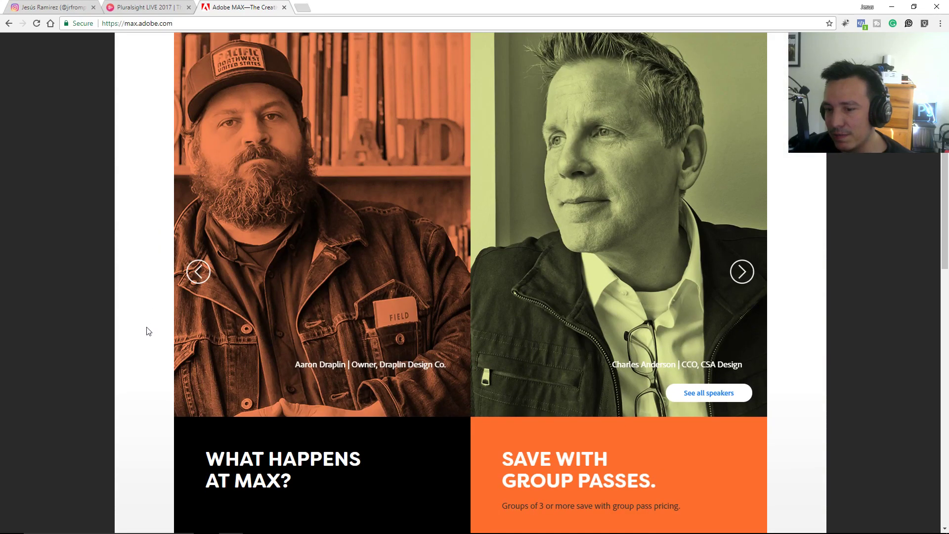
{"action": "scroll", "coordinate": [140, 331], "scroll_direction": "down", "scroll_amount": 4}
{"action": "scroll", "coordinate": [139, 331], "scroll_direction": "down", "scroll_amount": 15}
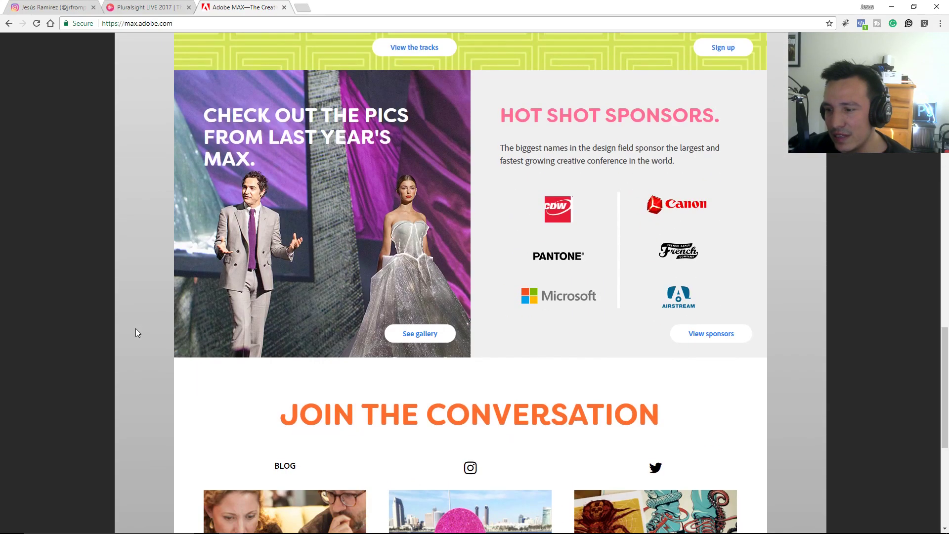
{"action": "scroll", "coordinate": [137, 329], "scroll_direction": "down", "scroll_amount": 2}
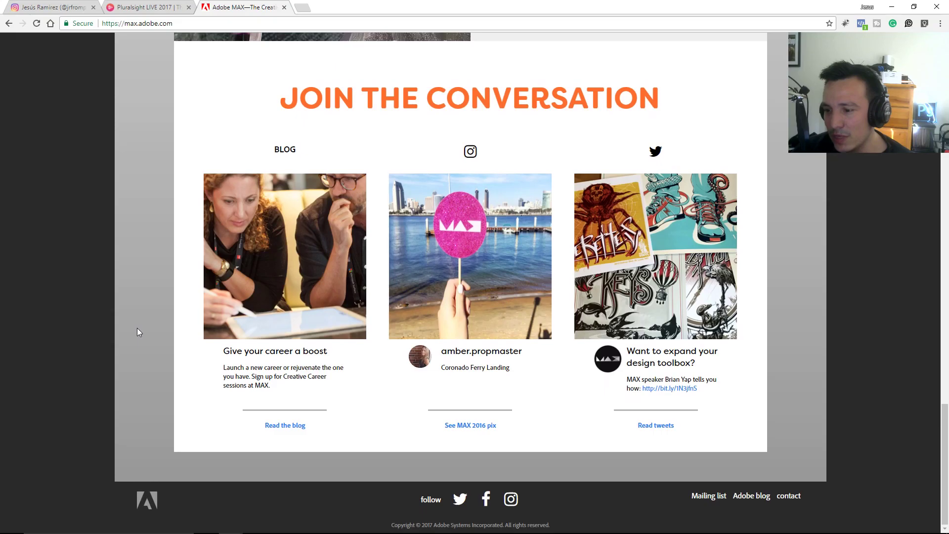
{"action": "scroll", "coordinate": [138, 328], "scroll_direction": "up", "scroll_amount": 20}
{"action": "scroll", "coordinate": [144, 331], "scroll_direction": "up", "scroll_amount": 5}
{"action": "scroll", "coordinate": [143, 331], "scroll_direction": "down", "scroll_amount": 8}
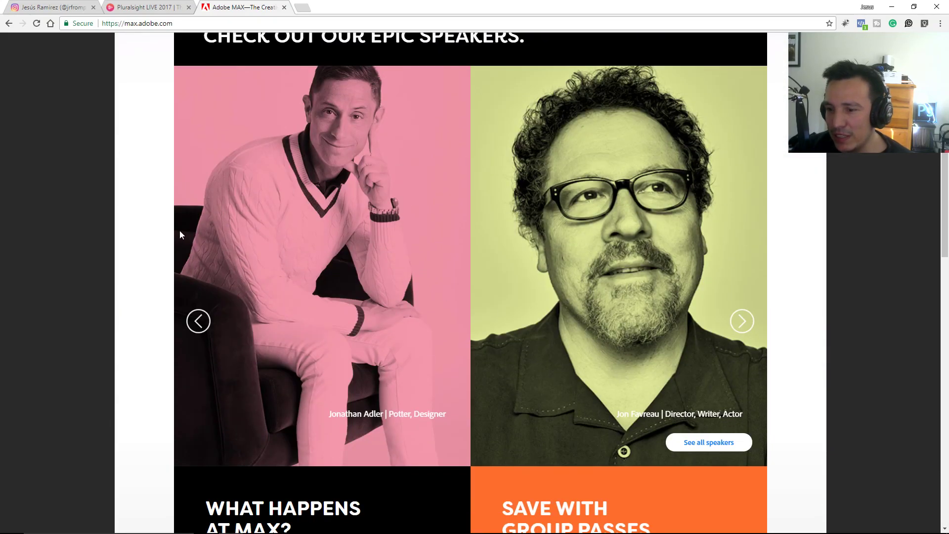
{"action": "scroll", "coordinate": [187, 262], "scroll_direction": "down", "scroll_amount": 8}
{"action": "scroll", "coordinate": [142, 267], "scroll_direction": "up", "scroll_amount": 11}
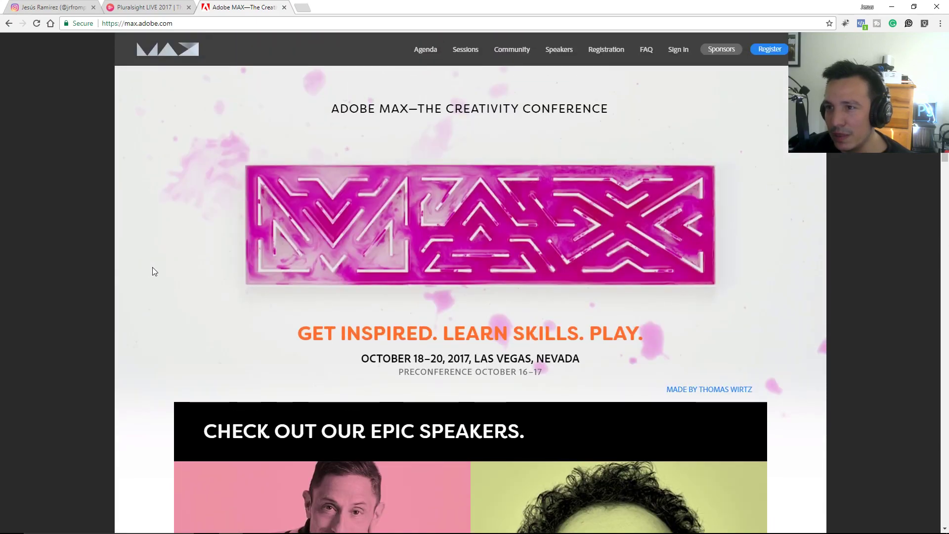
Open the Adobe MAX Speakers page and browse the Illustration & Creative Imaging speakers.
{"action": "left_click", "coordinate": [559, 53]}
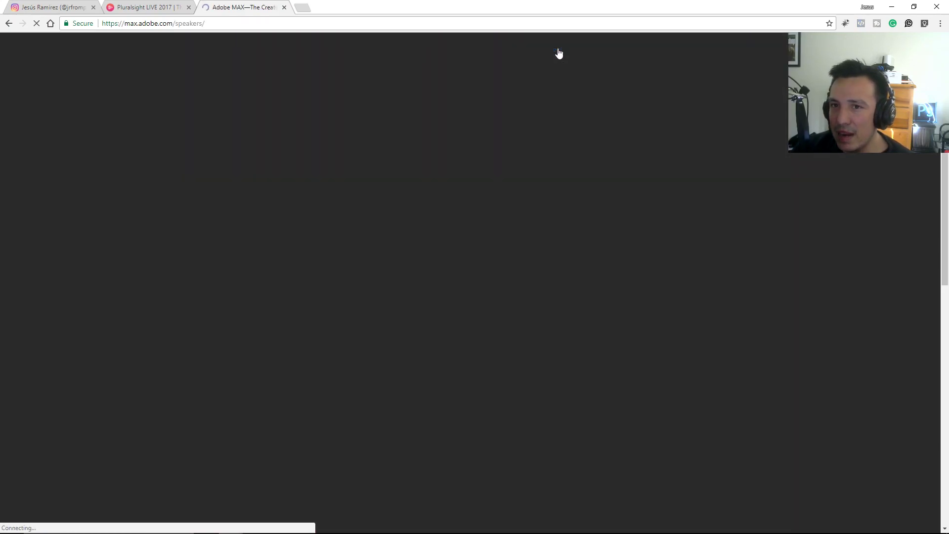
{"action": "scroll", "coordinate": [127, 237], "scroll_direction": "down", "scroll_amount": 7}
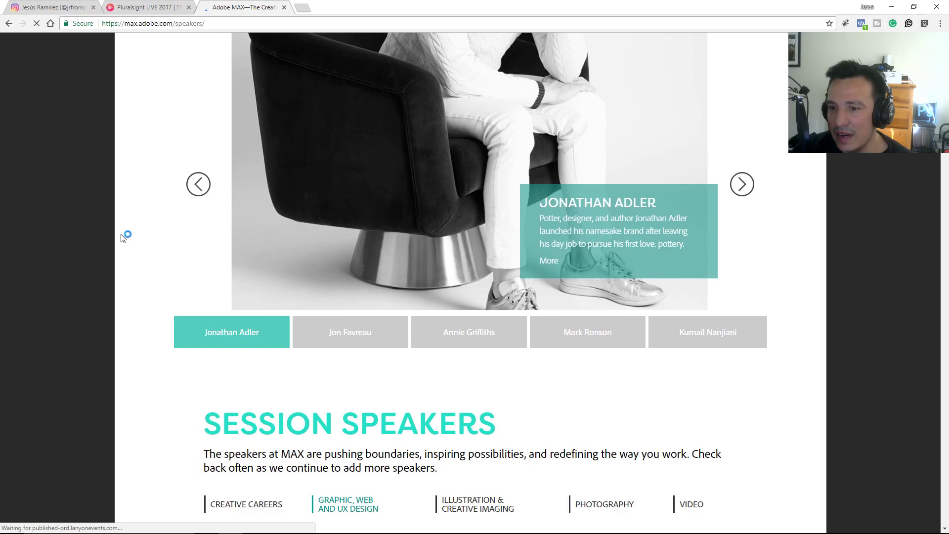
{"action": "left_click", "coordinate": [477, 356]}
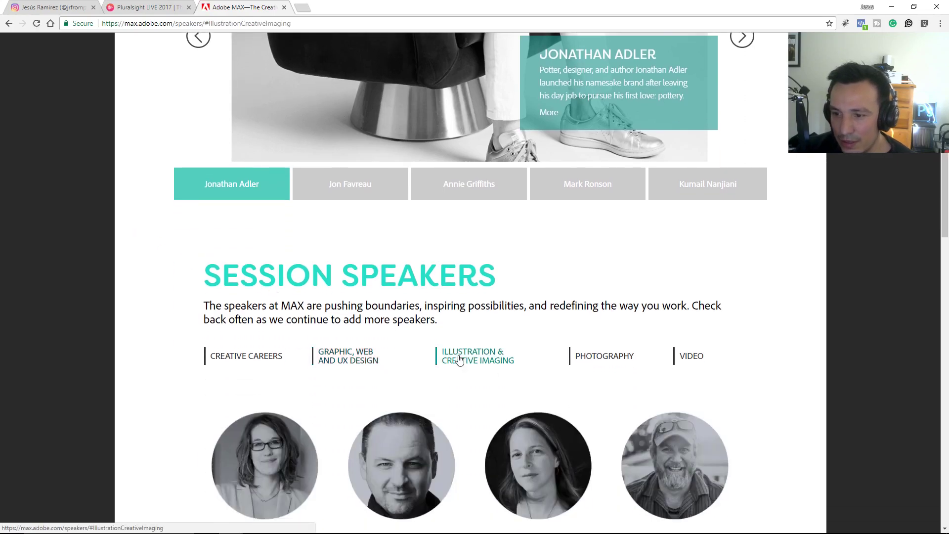
{"action": "scroll", "coordinate": [198, 327], "scroll_direction": "down", "scroll_amount": 5}
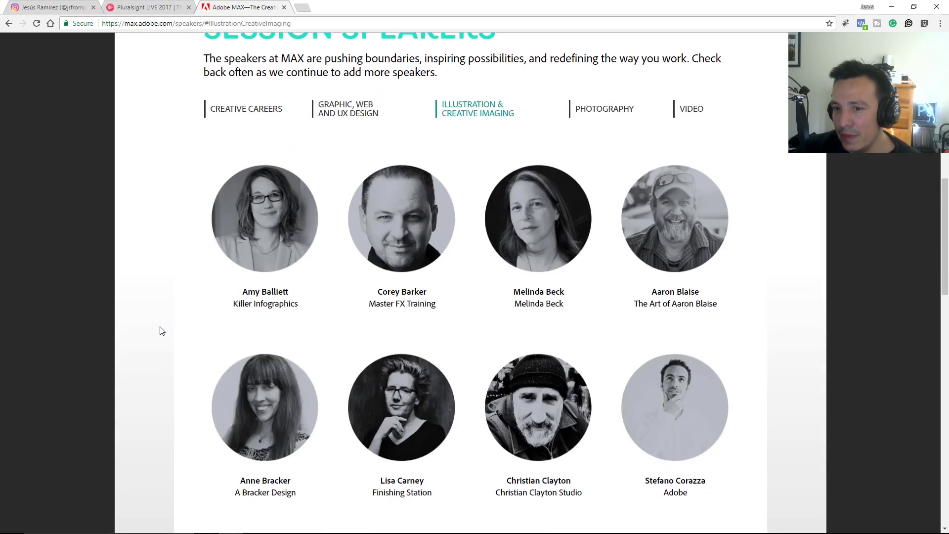
{"action": "scroll", "coordinate": [665, 296], "scroll_direction": "down", "scroll_amount": 4}
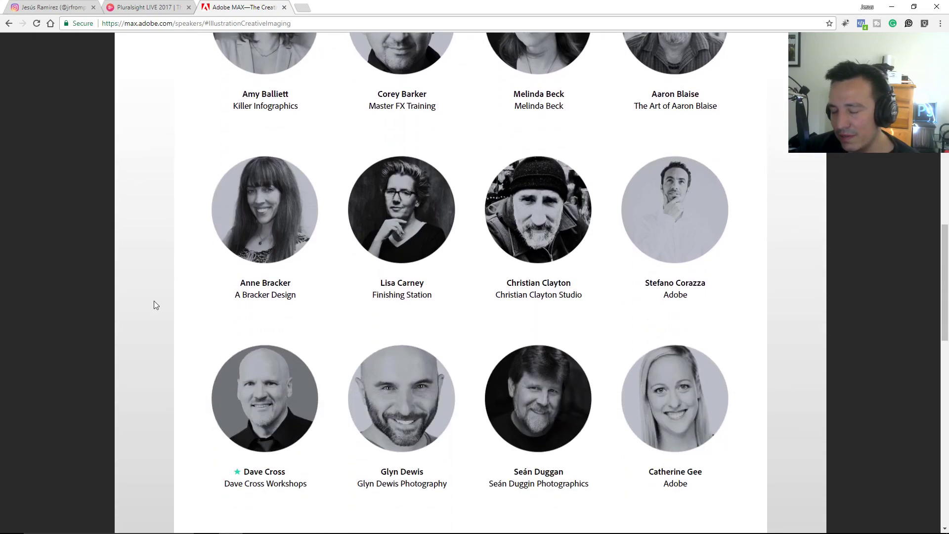
{"action": "scroll", "coordinate": [153, 306], "scroll_direction": "down", "scroll_amount": 4}
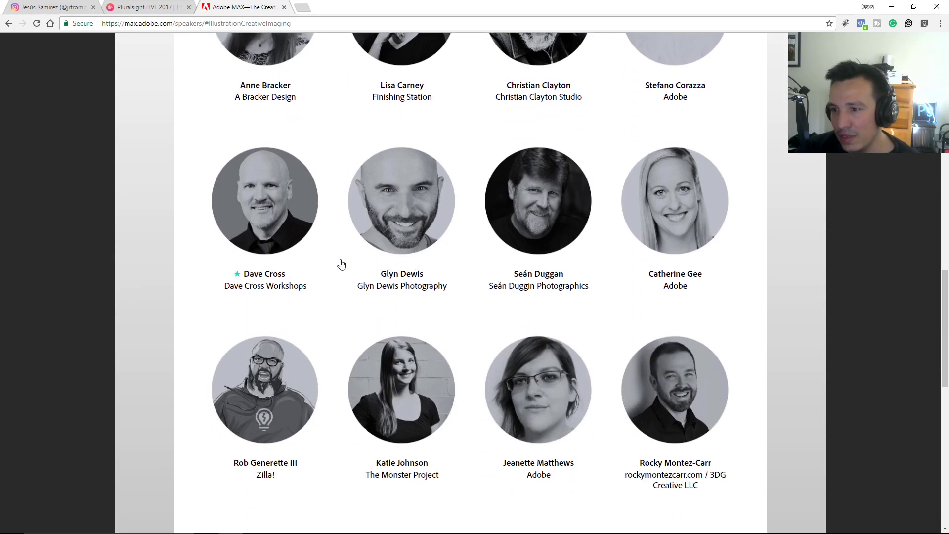
{"action": "scroll", "coordinate": [178, 290], "scroll_direction": "down", "scroll_amount": 8}
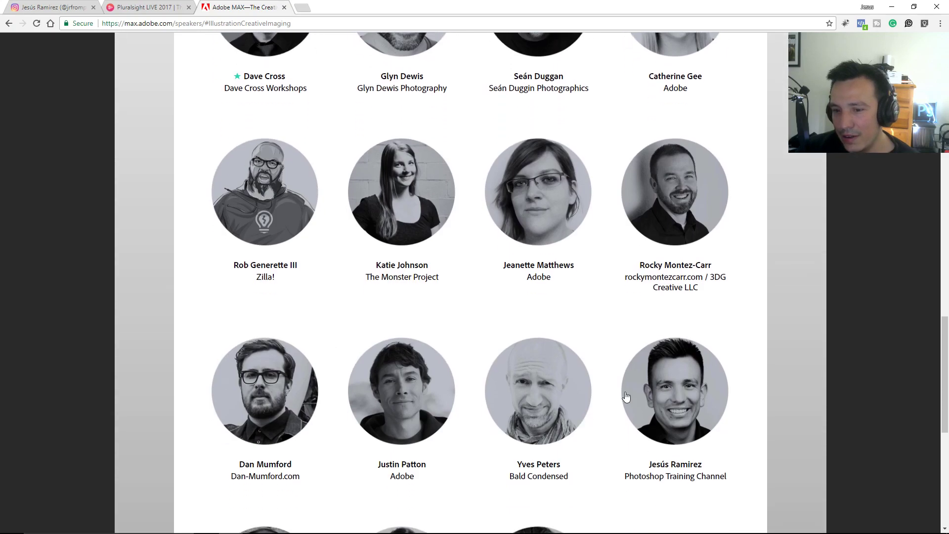
{"action": "scroll", "coordinate": [197, 346], "scroll_direction": "up", "scroll_amount": 18}
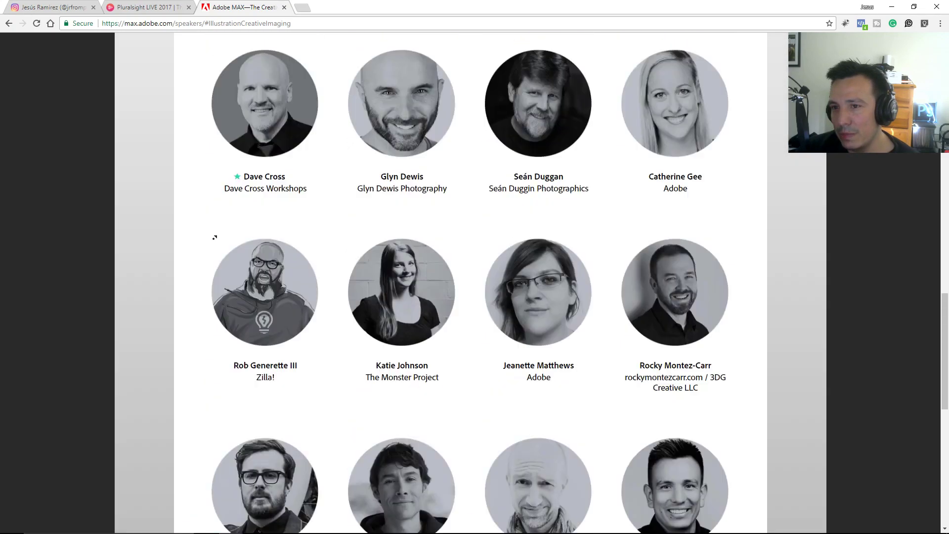
Filter the speakers to Graphic, Web and UX Design and scroll through the list.
{"action": "left_click", "coordinate": [352, 336]}
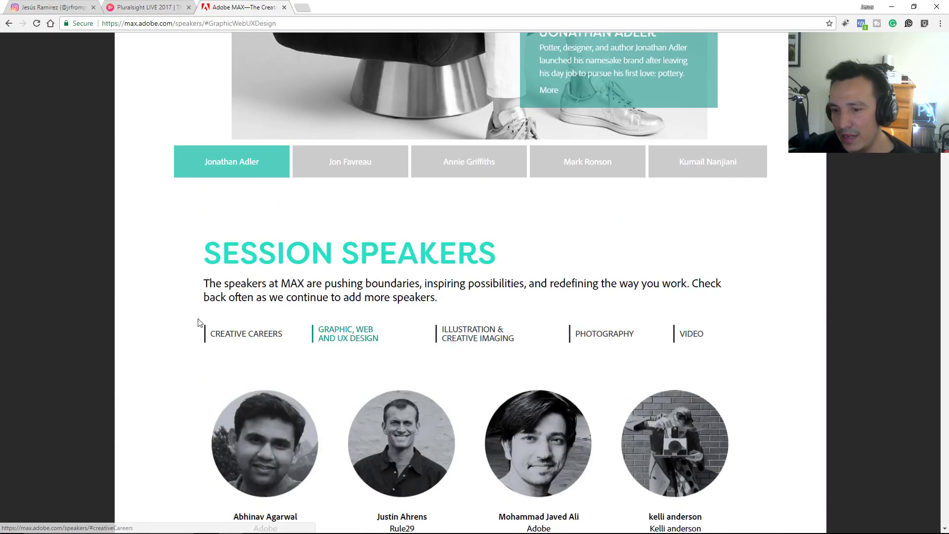
{"action": "scroll", "coordinate": [189, 323], "scroll_direction": "down", "scroll_amount": 3}
{"action": "scroll", "coordinate": [189, 323], "scroll_direction": "down", "scroll_amount": 9}
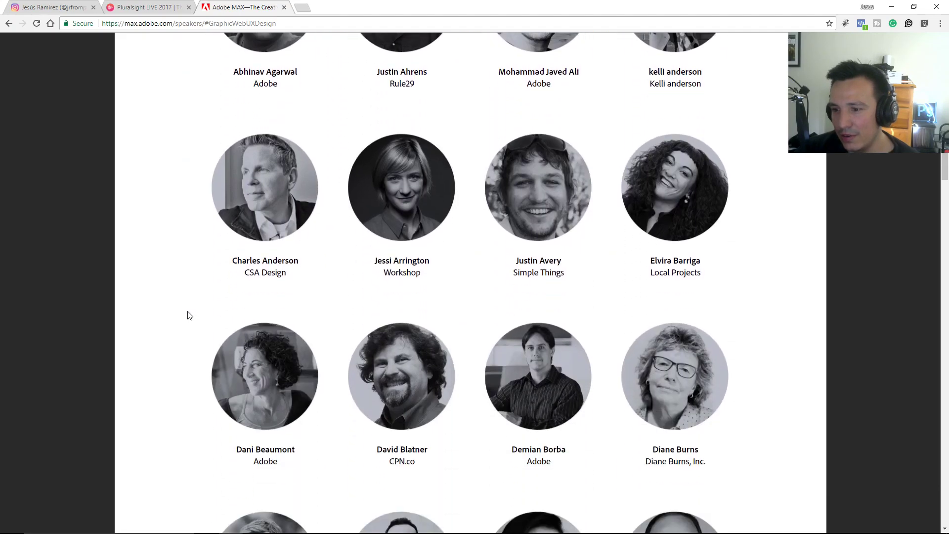
{"action": "scroll", "coordinate": [187, 315], "scroll_direction": "down", "scroll_amount": 2}
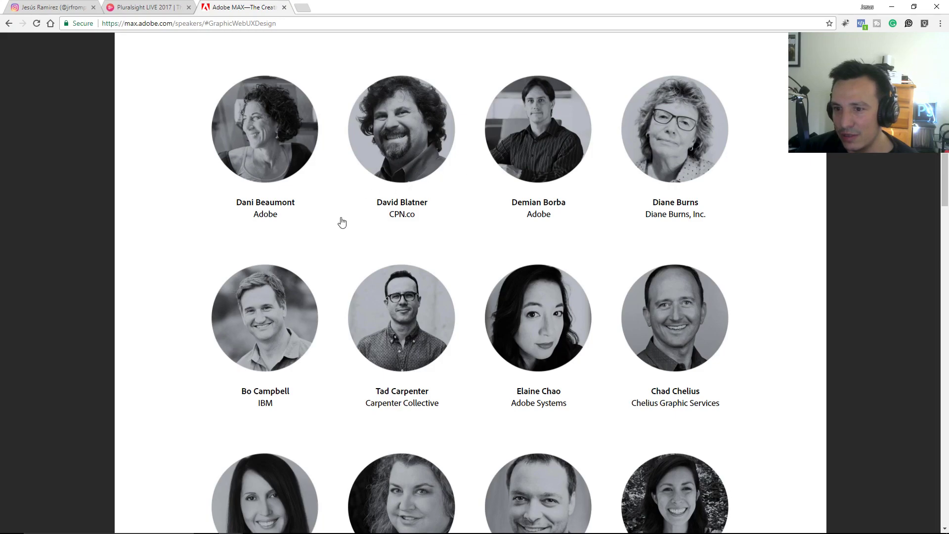
{"action": "scroll", "coordinate": [167, 279], "scroll_direction": "down", "scroll_amount": 4}
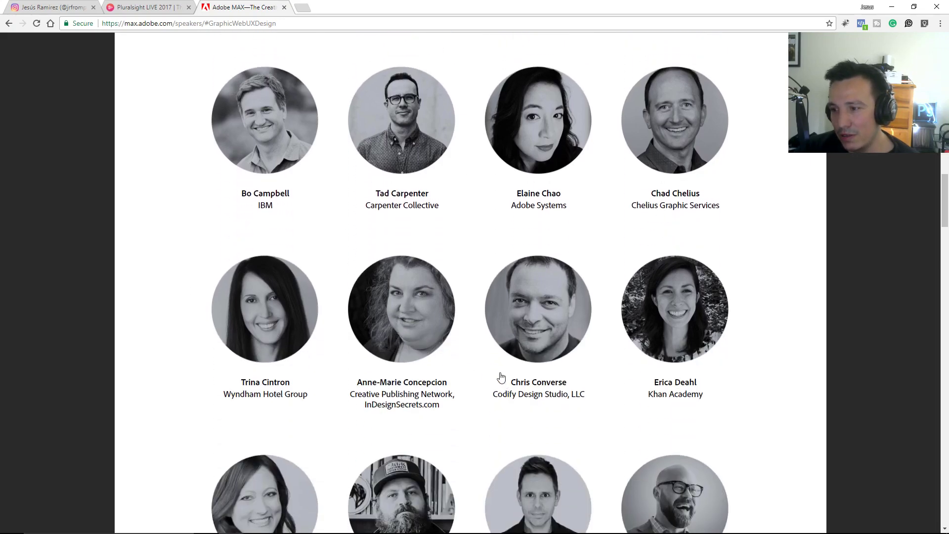
{"action": "scroll", "coordinate": [541, 337], "scroll_direction": "down", "scroll_amount": 4}
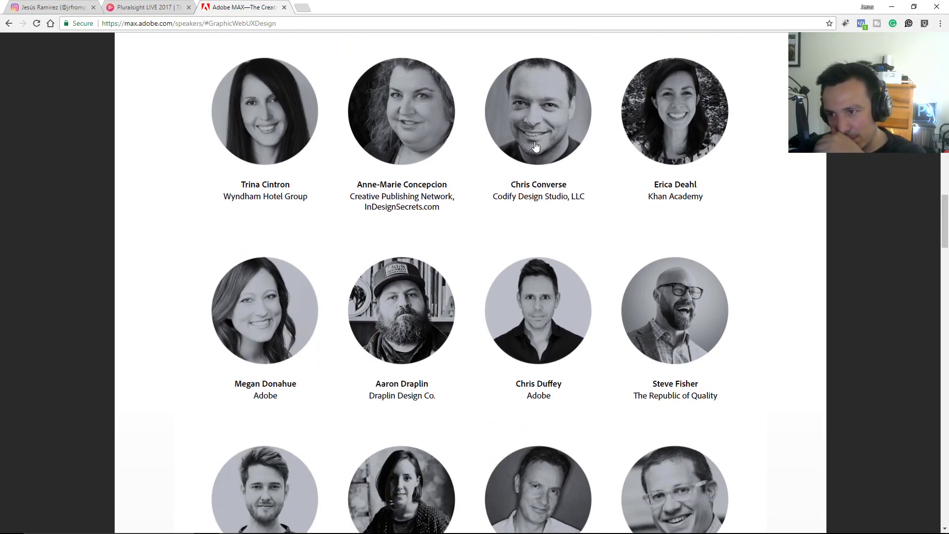
{"action": "scroll", "coordinate": [515, 223], "scroll_direction": "up", "scroll_amount": 1}
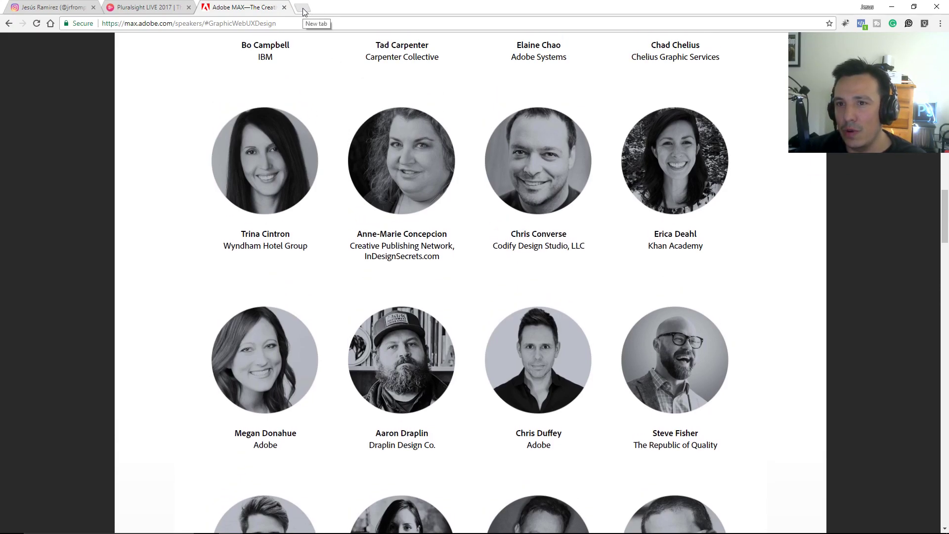
Load 2016.max.adobe.com in a new browser tab.
{"action": "left_click", "coordinate": [303, 8]}
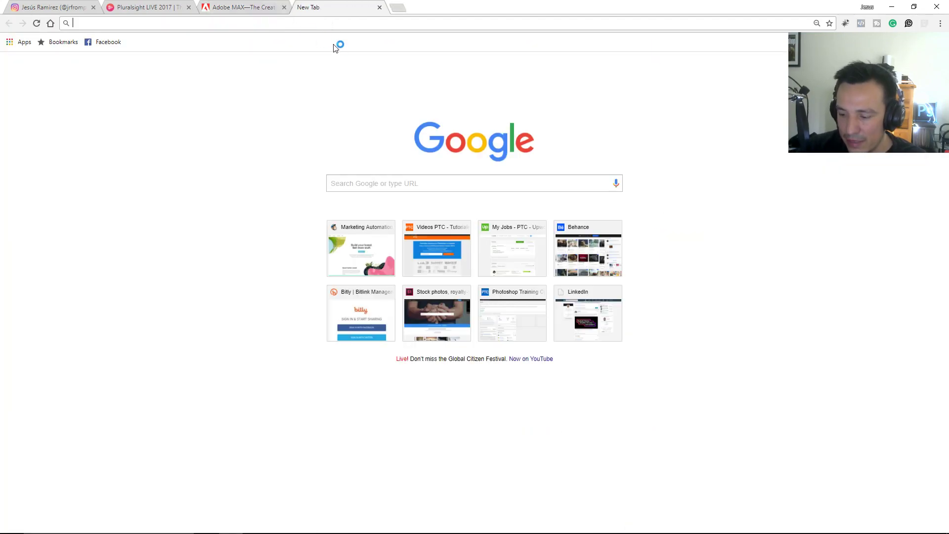
{"action": "type", "text": "2016."}
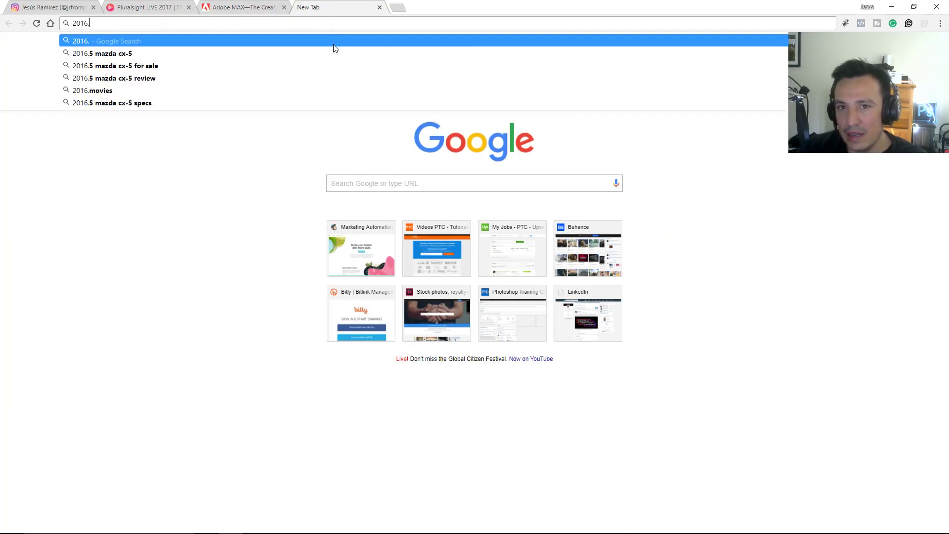
{"action": "type", "text": "max"}
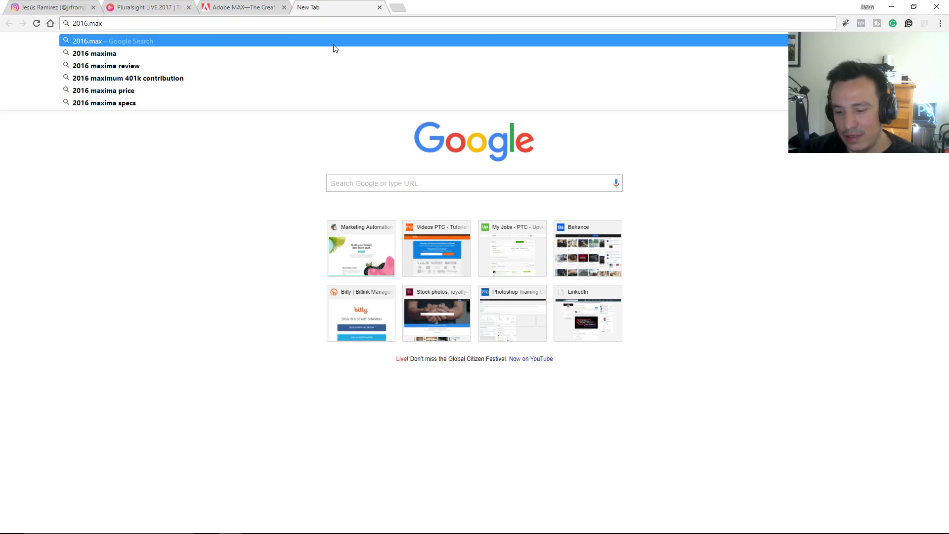
{"action": "type", "text": ".adobe.com"}
{"action": "key", "text": "Return"}
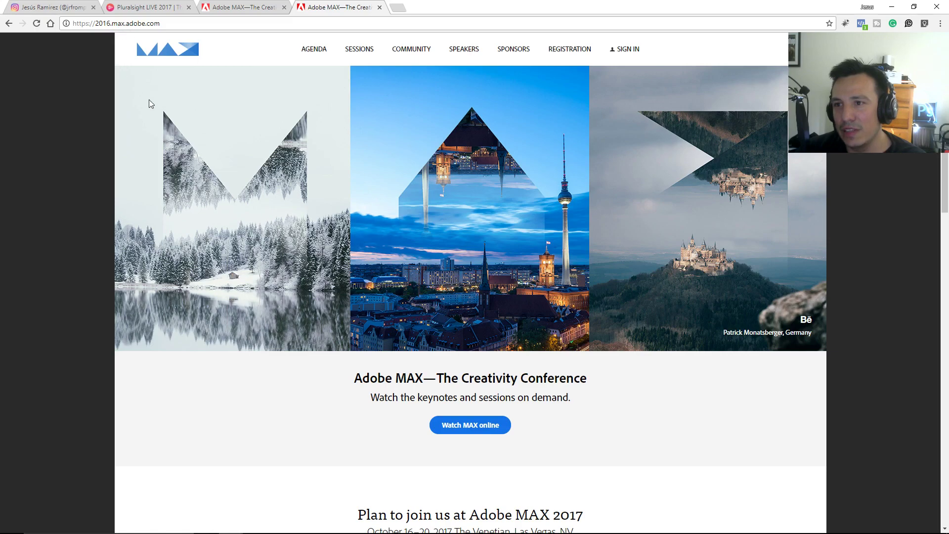
Open the MAX Online on-demand sessions page from the SESSIONS menu.
{"action": "mouse_move", "coordinate": [353, 53]}
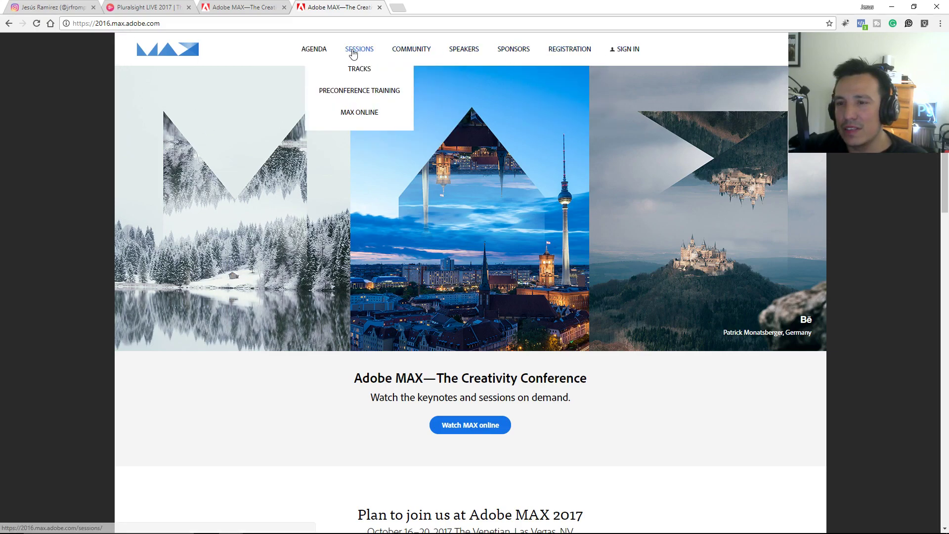
{"action": "left_click", "coordinate": [359, 113]}
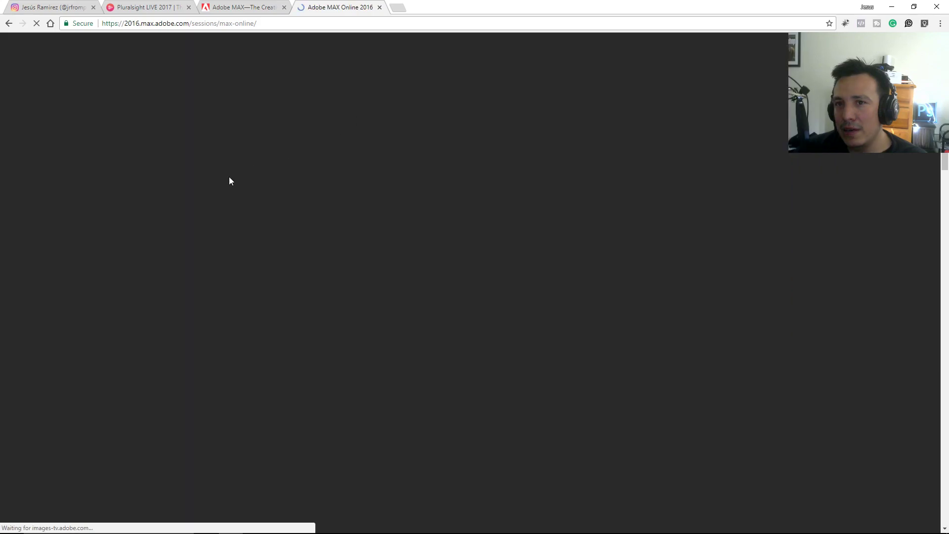
{"action": "scroll", "coordinate": [196, 309], "scroll_direction": "down", "scroll_amount": 4}
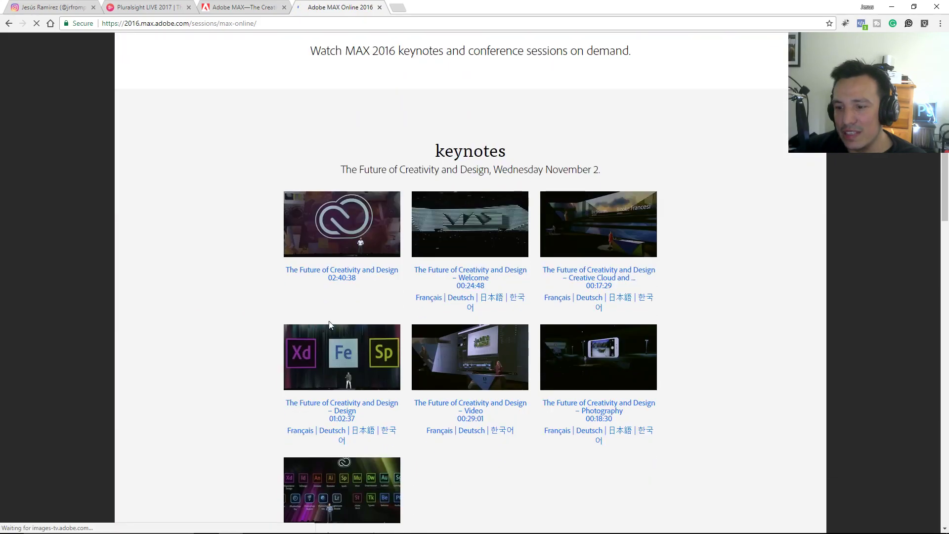
{"action": "scroll", "coordinate": [178, 327], "scroll_direction": "down", "scroll_amount": 11}
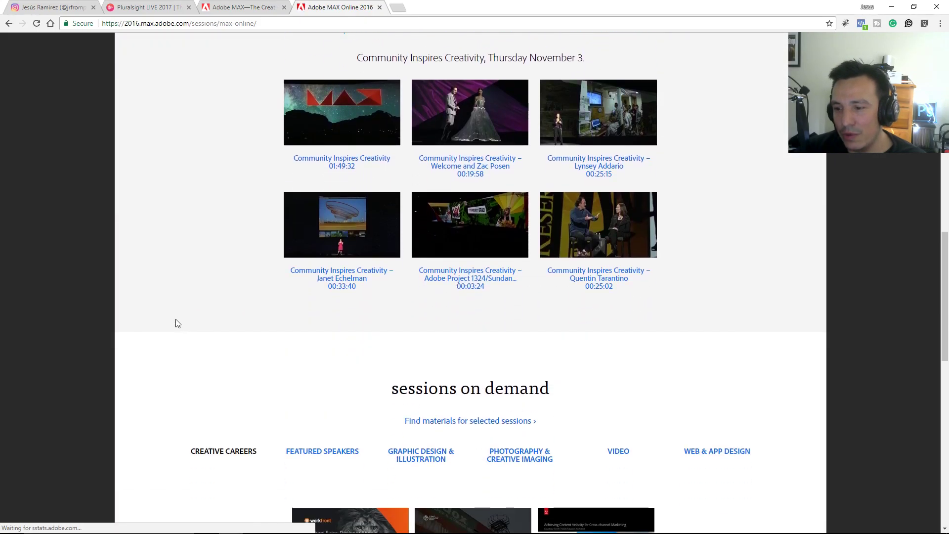
{"action": "scroll", "coordinate": [176, 322], "scroll_direction": "down", "scroll_amount": 4}
Show Graphic Design & Illustration sessions and page back from 5 through 4 to 3.
{"action": "left_click", "coordinate": [418, 258]}
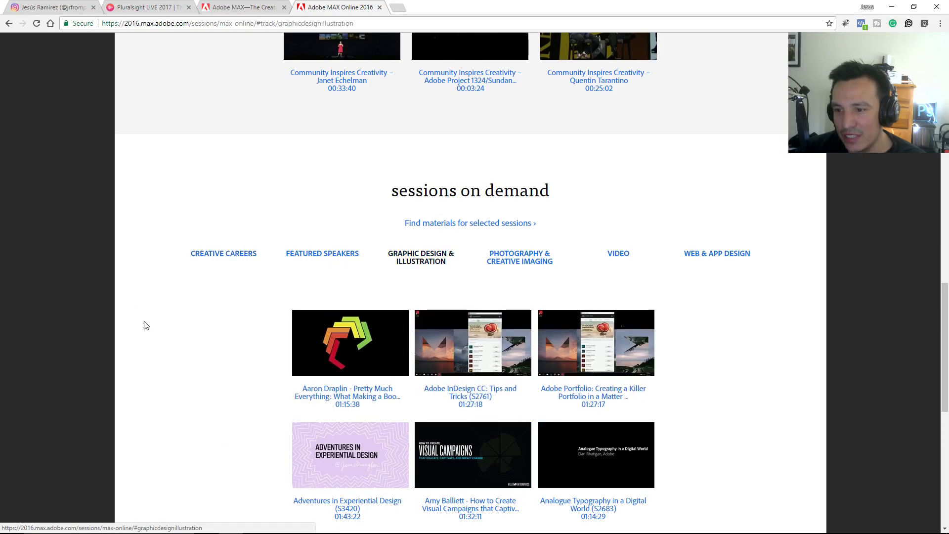
{"action": "scroll", "coordinate": [146, 325], "scroll_direction": "down", "scroll_amount": 3}
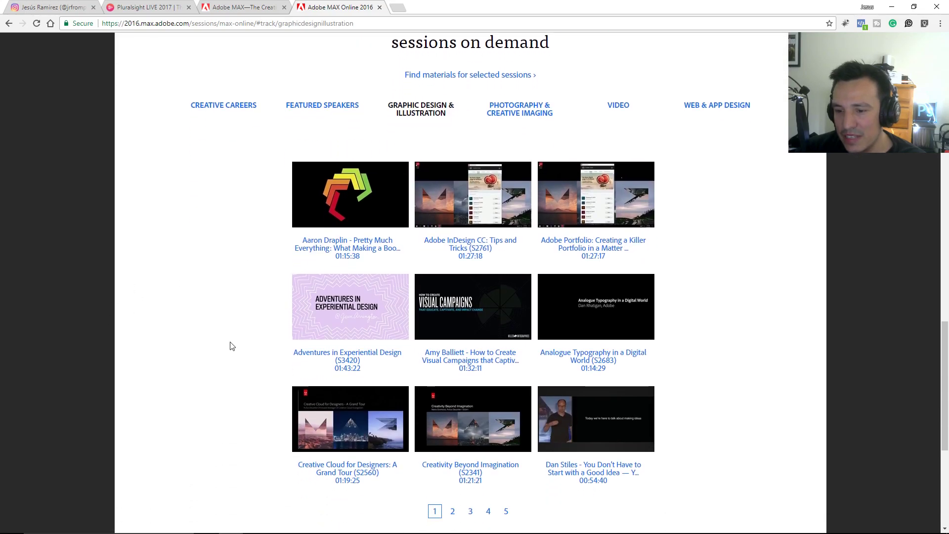
{"action": "scroll", "coordinate": [231, 345], "scroll_direction": "down", "scroll_amount": 1}
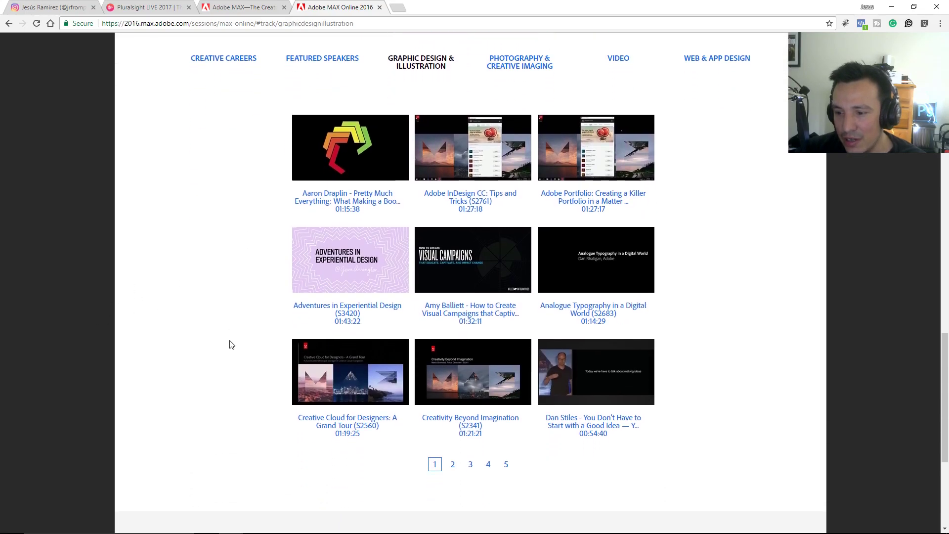
{"action": "left_click", "coordinate": [507, 463]}
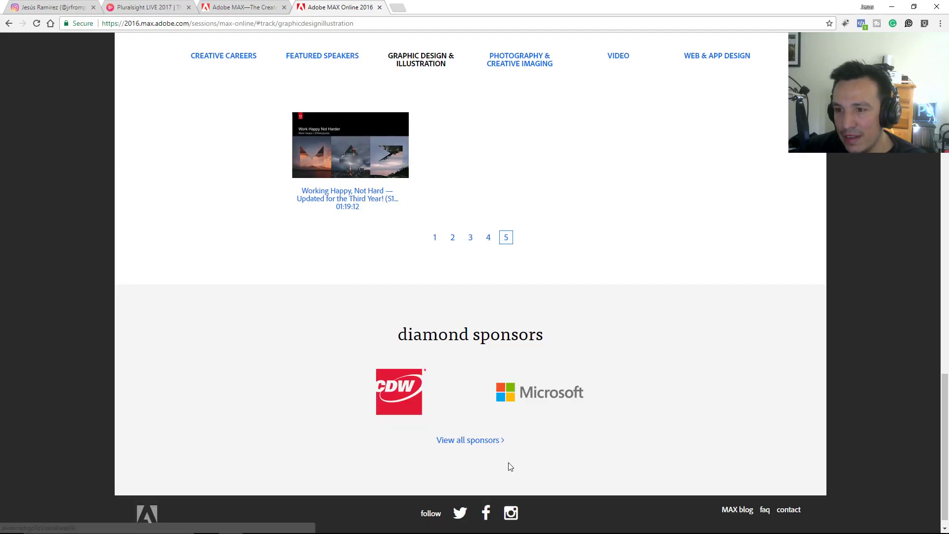
{"action": "left_click", "coordinate": [489, 239]}
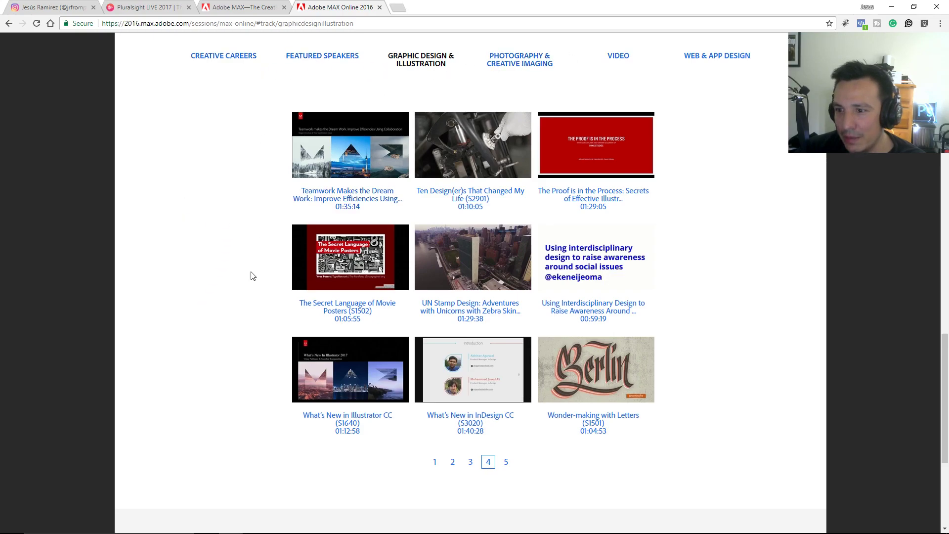
{"action": "left_click", "coordinate": [471, 462]}
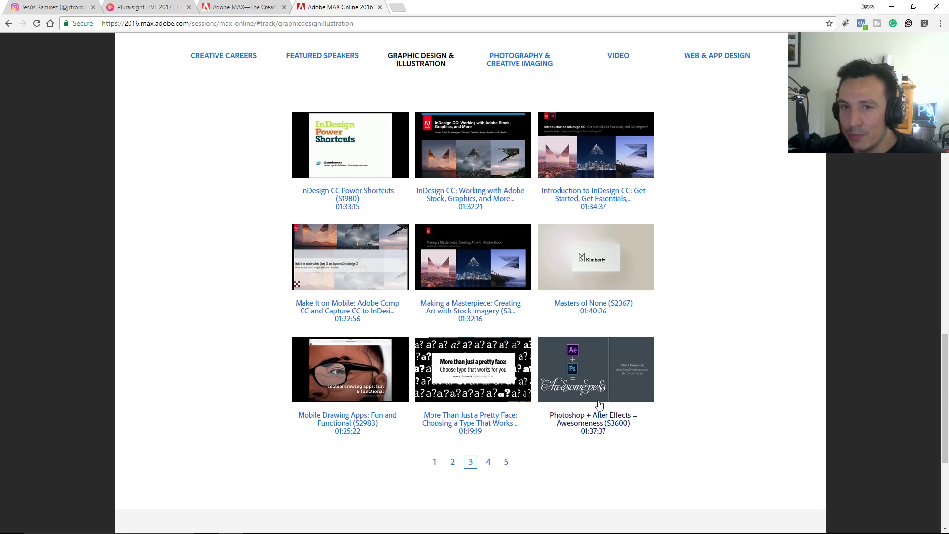
{"action": "scroll", "coordinate": [218, 222], "scroll_direction": "down", "scroll_amount": 5}
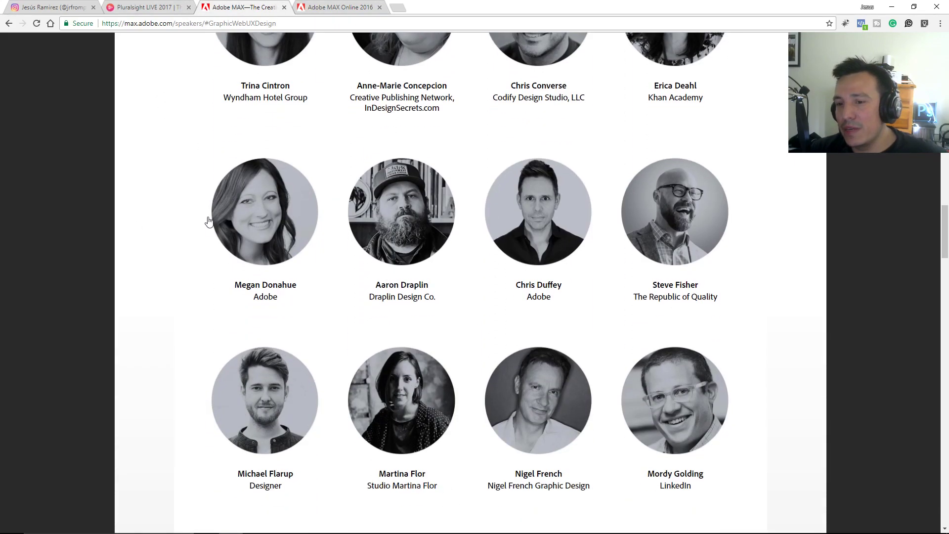
{"action": "scroll", "coordinate": [183, 228], "scroll_direction": "down", "scroll_amount": 3}
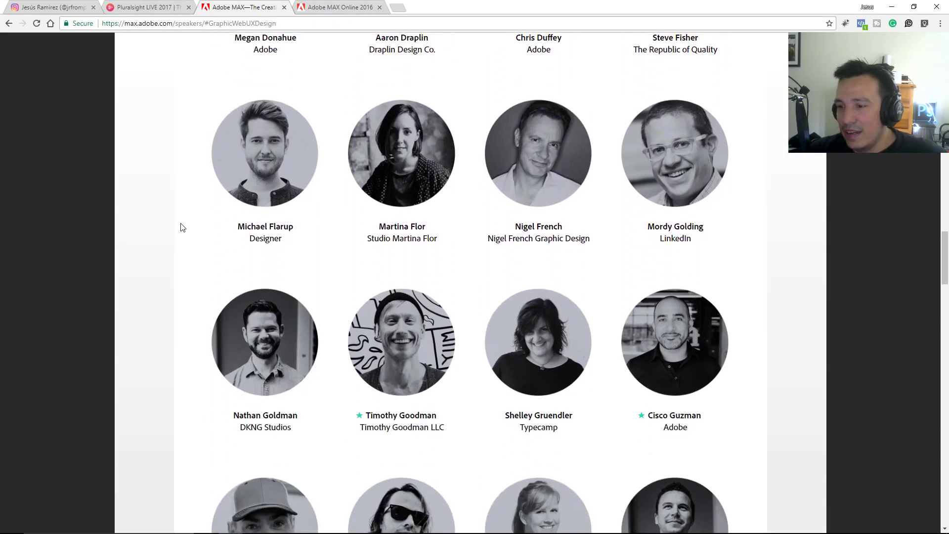
{"action": "scroll", "coordinate": [181, 227], "scroll_direction": "down", "scroll_amount": 3}
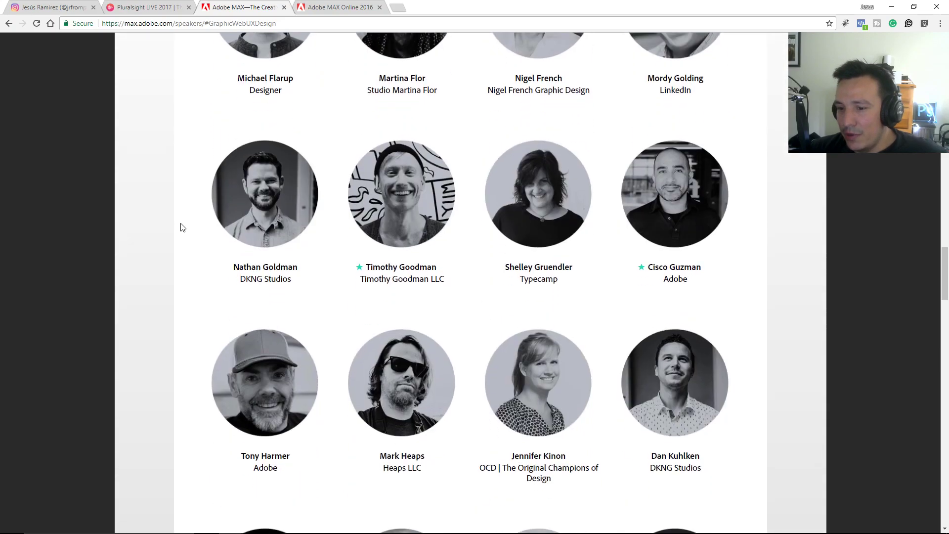
{"action": "scroll", "coordinate": [181, 227], "scroll_direction": "up", "scroll_amount": 3}
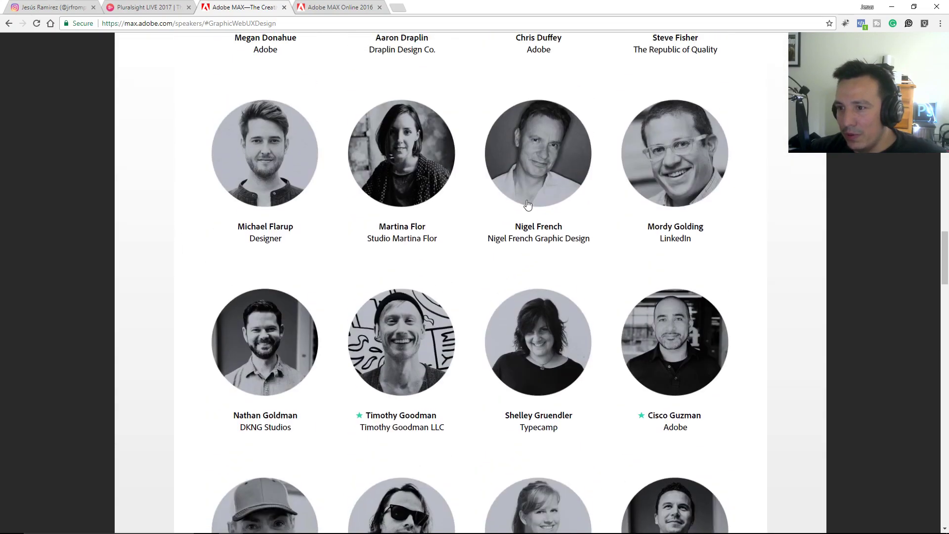
{"action": "scroll", "coordinate": [133, 256], "scroll_direction": "down", "scroll_amount": 4}
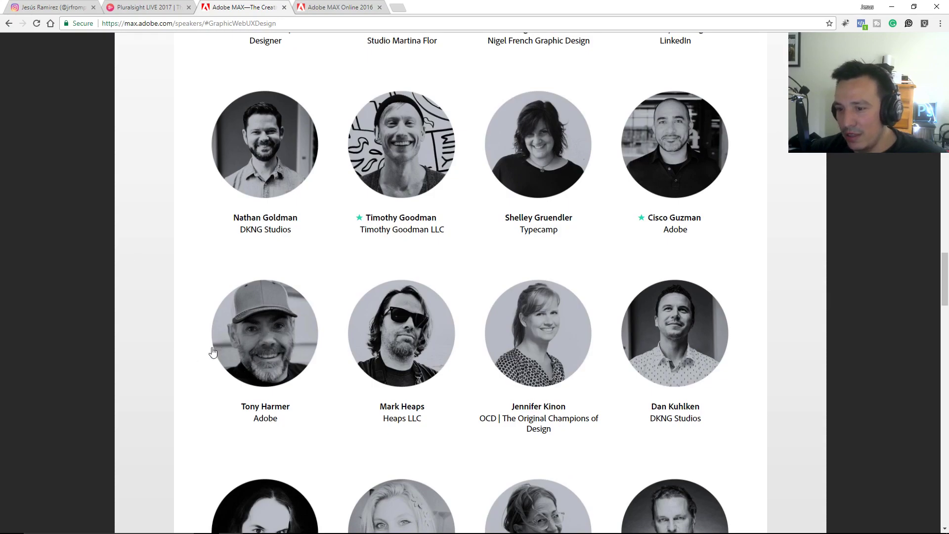
{"action": "scroll", "coordinate": [85, 322], "scroll_direction": "down", "scroll_amount": 9}
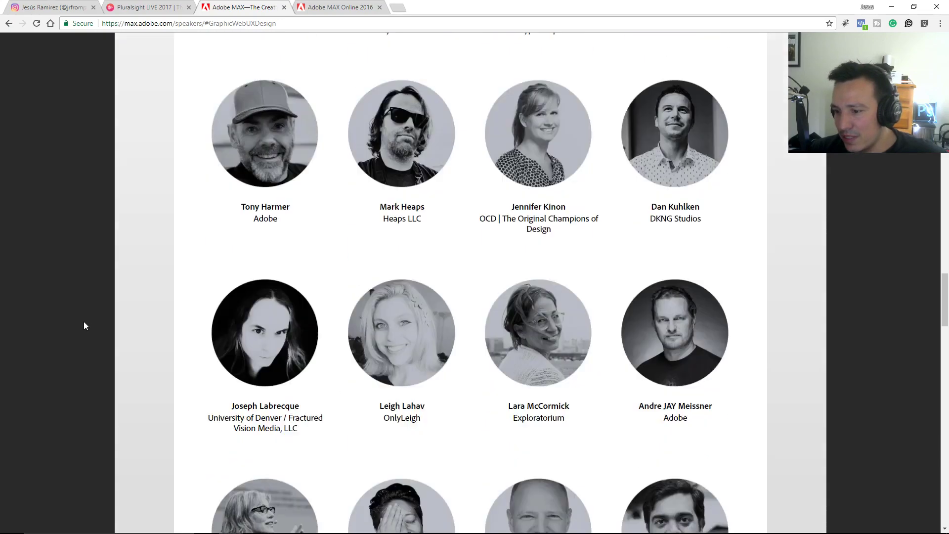
{"action": "scroll", "coordinate": [76, 295], "scroll_direction": "down", "scroll_amount": 7}
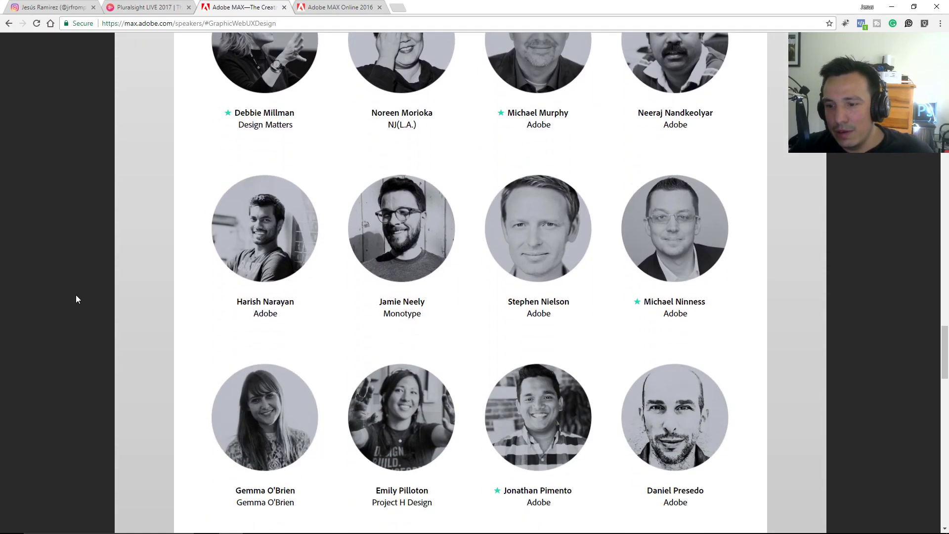
{"action": "scroll", "coordinate": [118, 342], "scroll_direction": "down", "scroll_amount": 9}
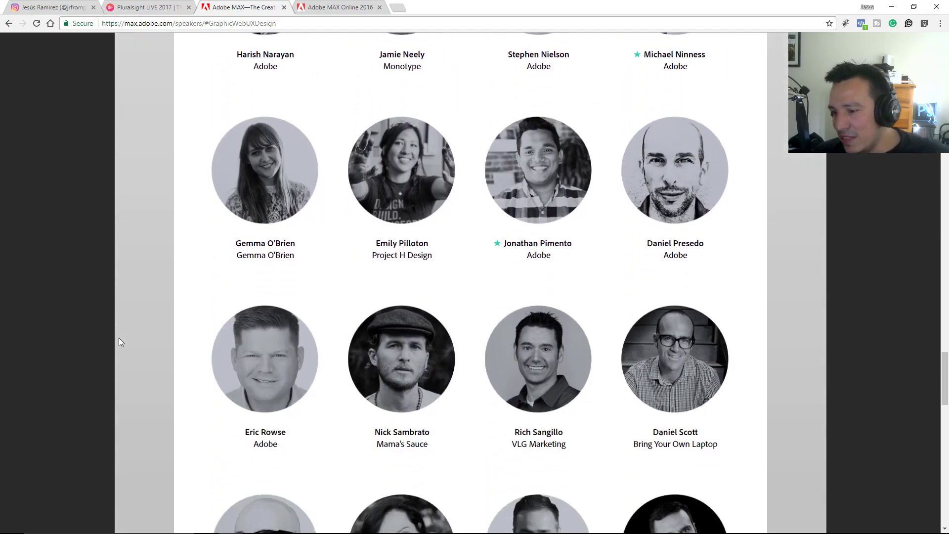
{"action": "scroll", "coordinate": [148, 373], "scroll_direction": "up", "scroll_amount": 12}
{"action": "scroll", "coordinate": [120, 203], "scroll_direction": "up", "scroll_amount": 20}
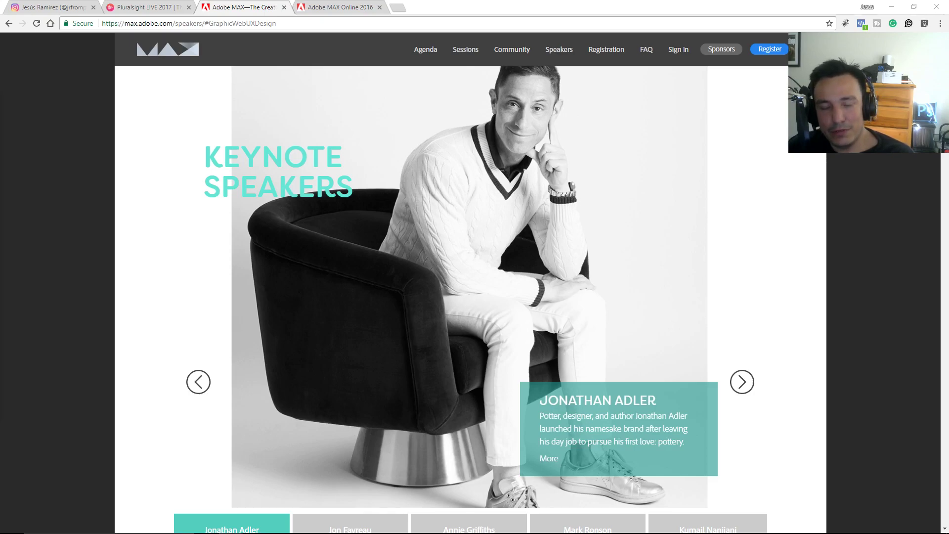
Return to the first tab showing the presenter's Instagram profile.
{"action": "left_click", "coordinate": [54, 7]}
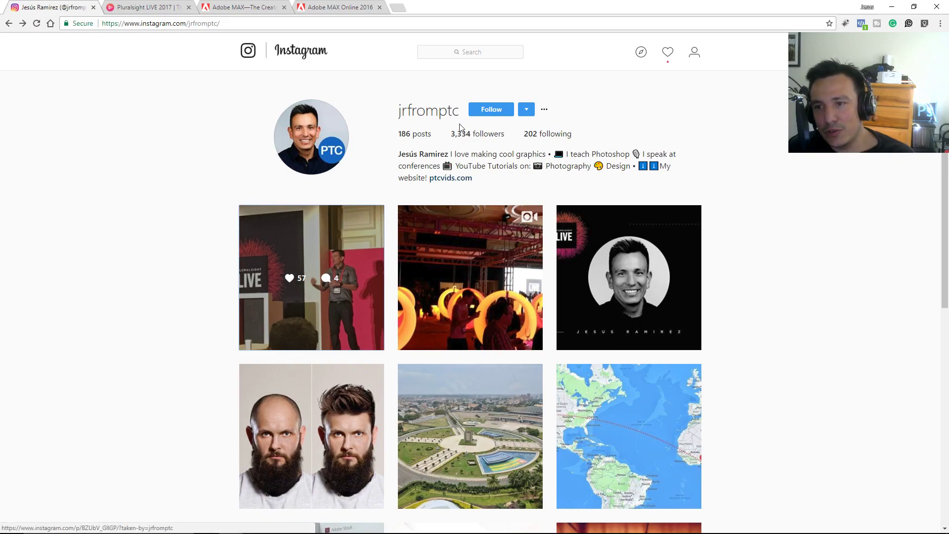